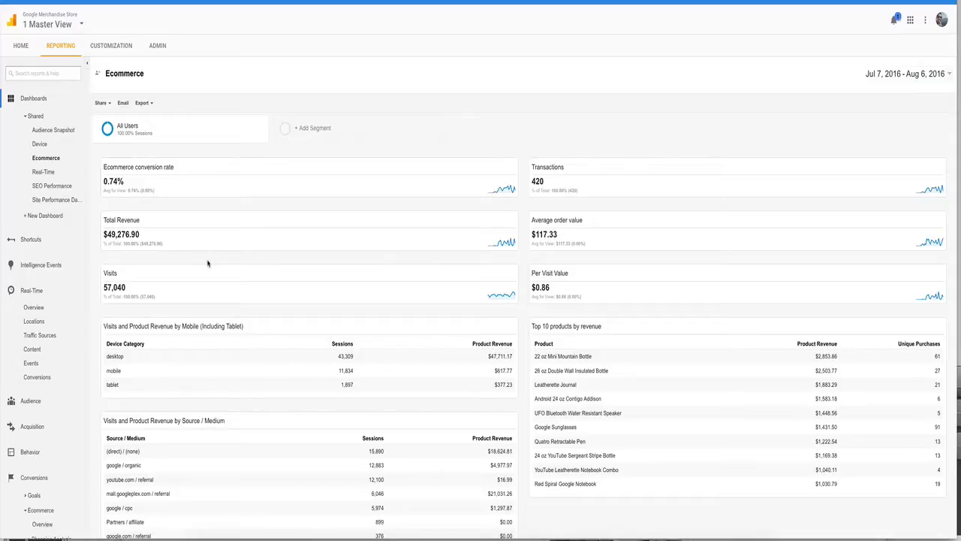
Step: Examine the Ecommerce dashboard's conversion, revenue, device, source/medium and top-product widgets
scroll(208, 263, down, 1)
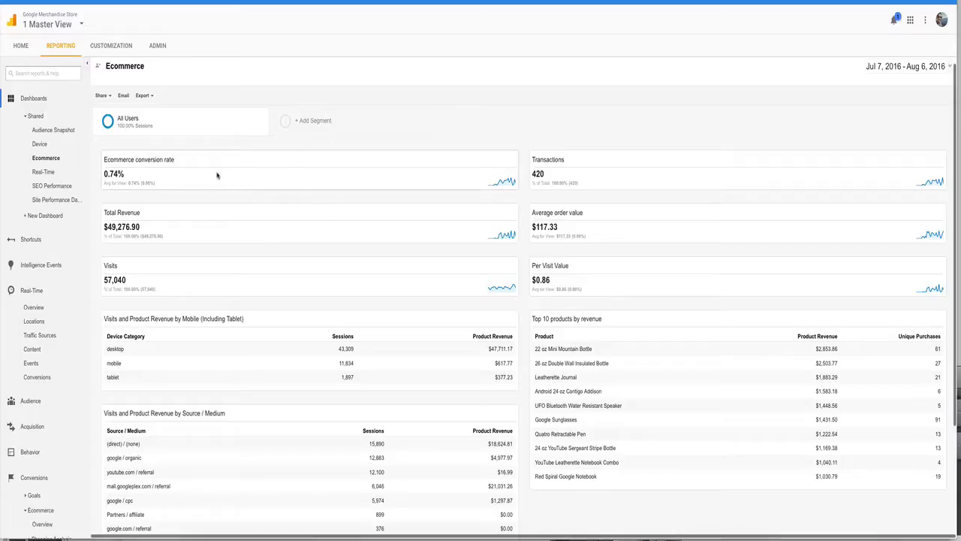
scroll(217, 175, down, 1)
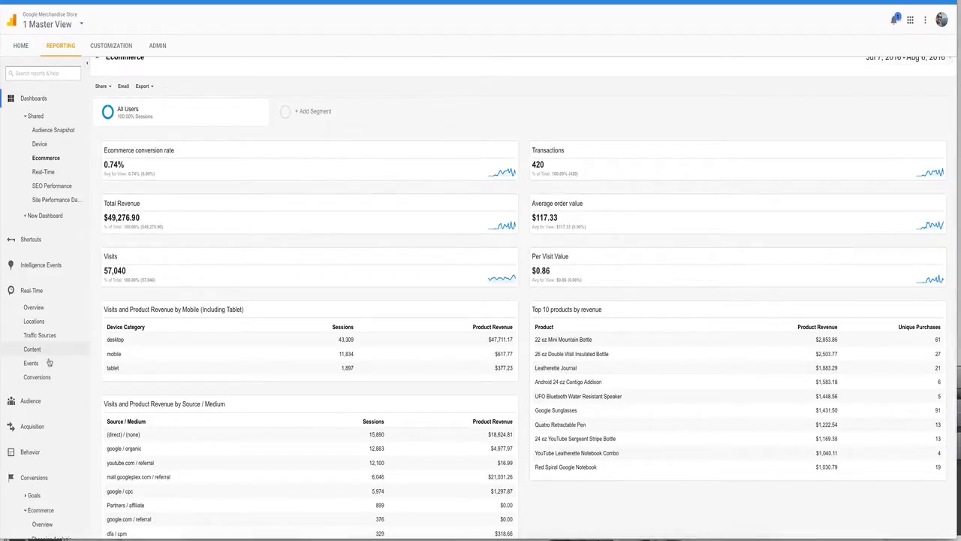
scroll(272, 436, down, 1)
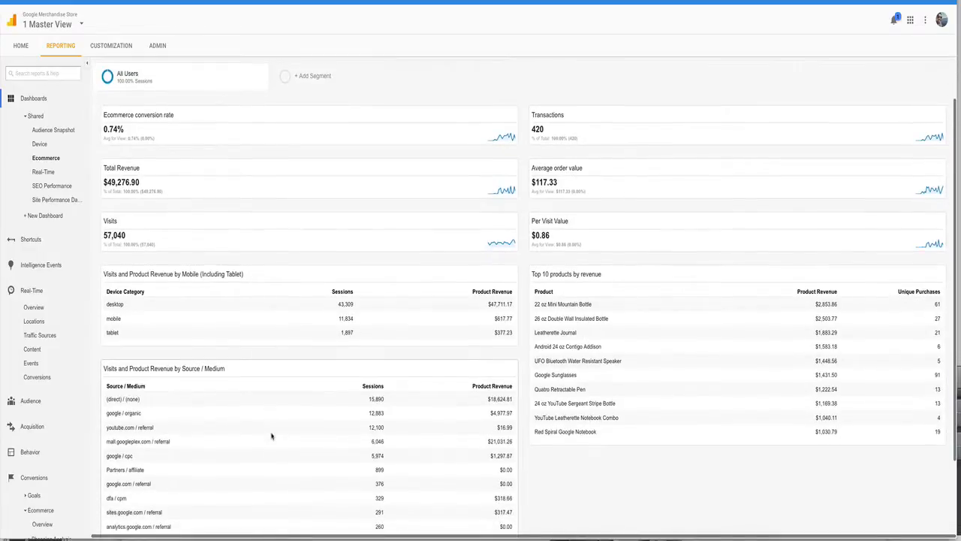
scroll(200, 394, down, 1)
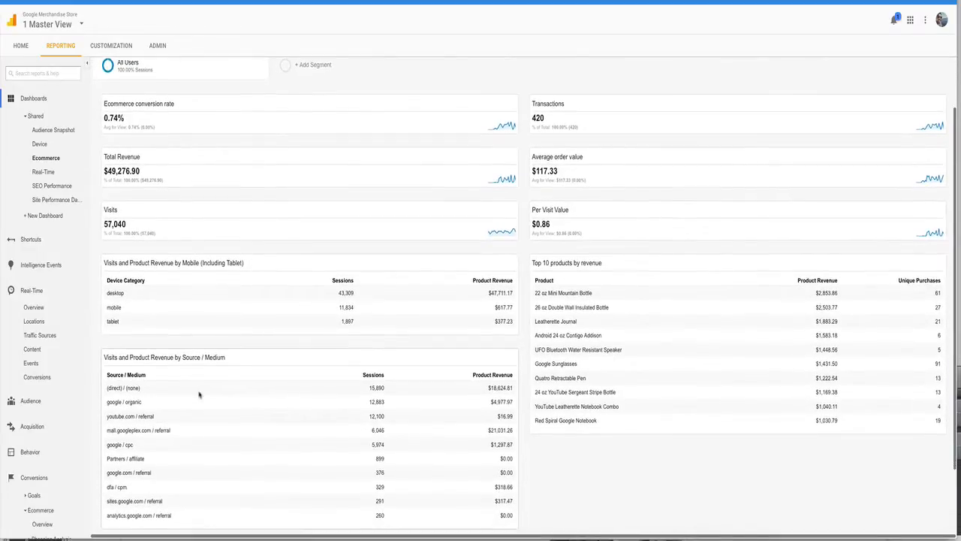
scroll(371, 418, up, 2)
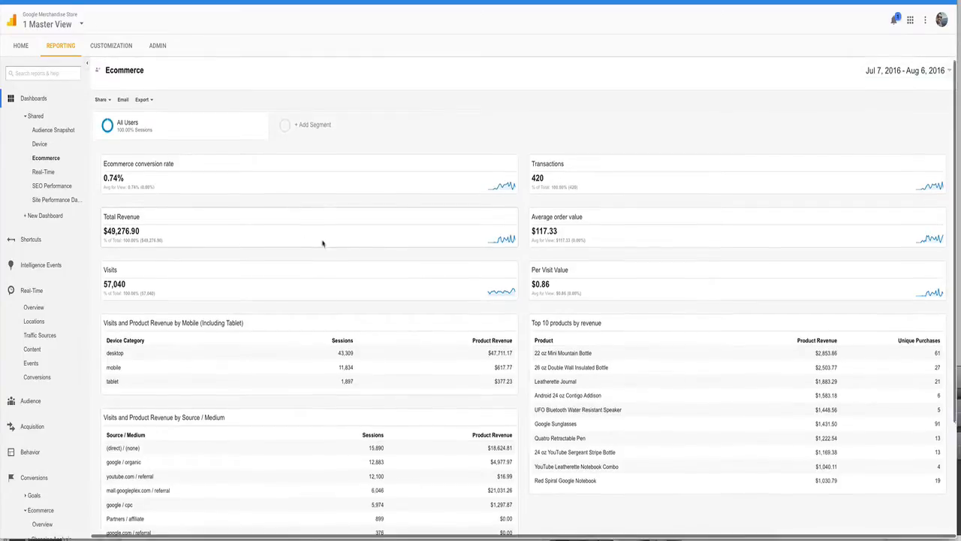
scroll(323, 244, down, 1)
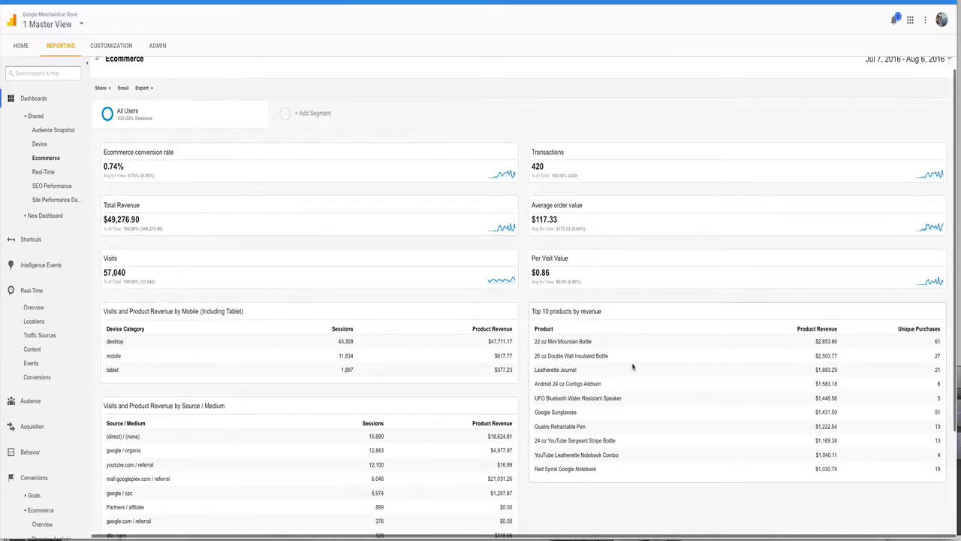
Step: Set the Ecommerce dashboard's date range to Aug 1, 2016 – Aug 7, 2016 and apply it
scroll(632, 367, up, 1)
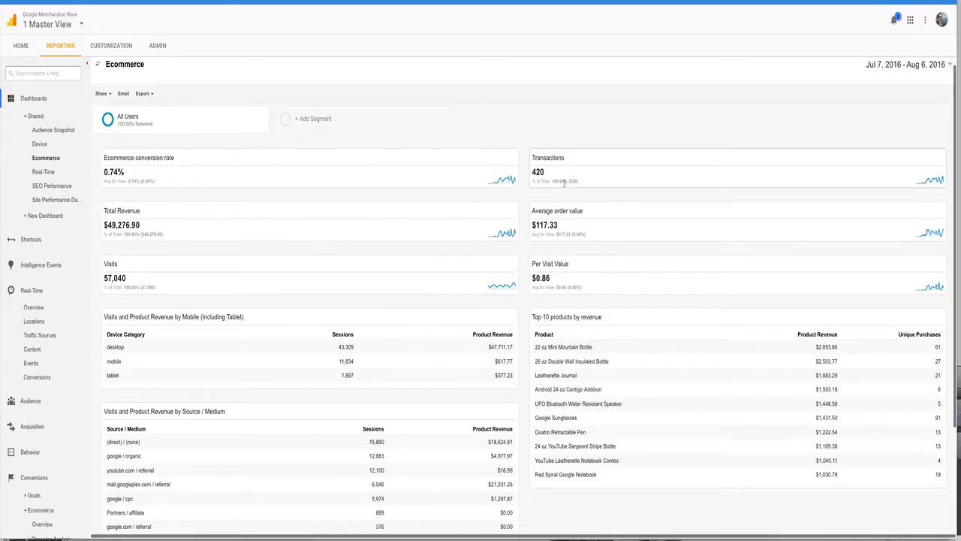
click(876, 65)
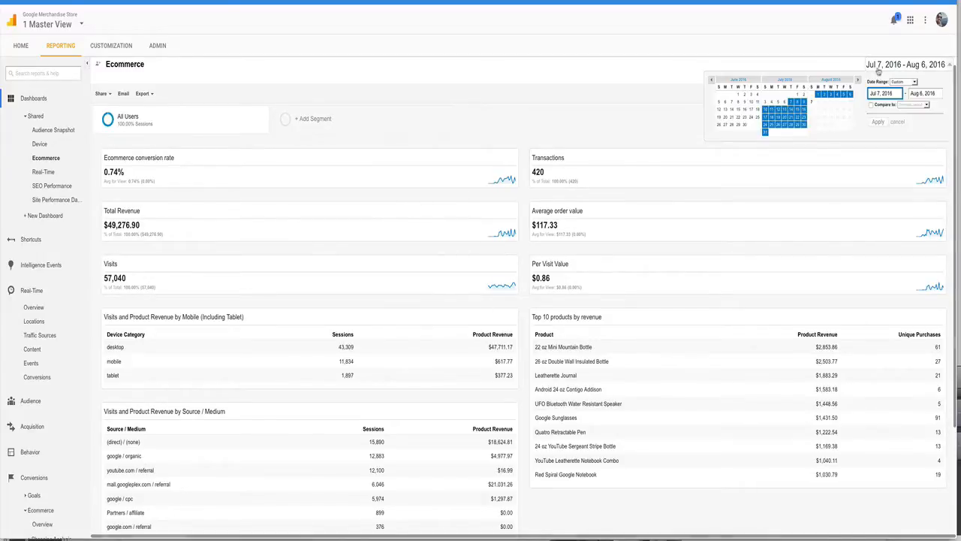
click(811, 102)
click(818, 94)
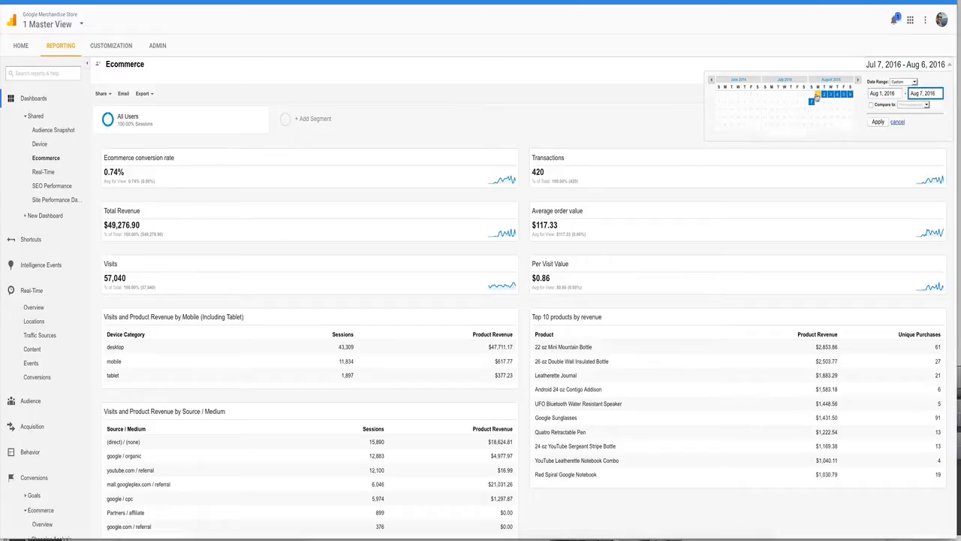
click(877, 121)
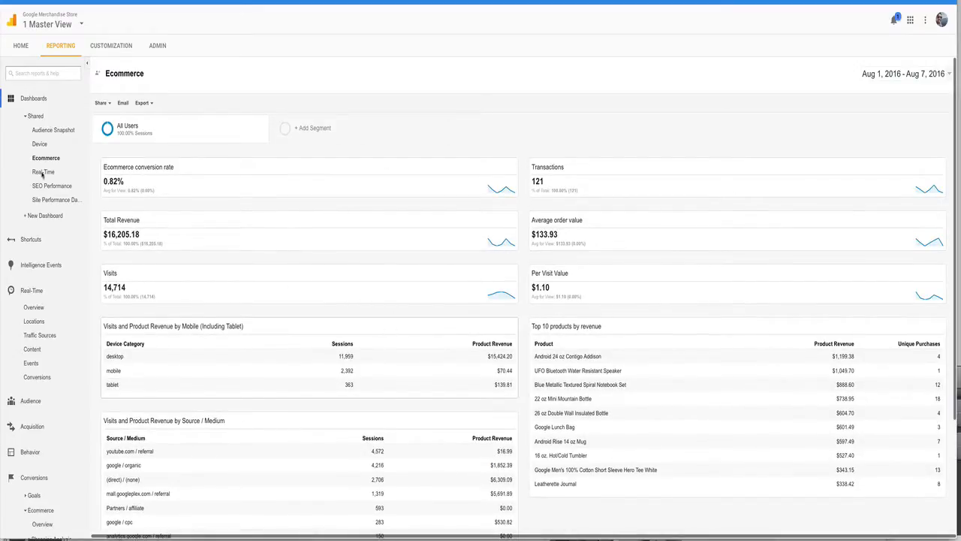
Step: Open the shared Device dashboard and examine its users, pageviews, revenue charts and active users map
click(40, 144)
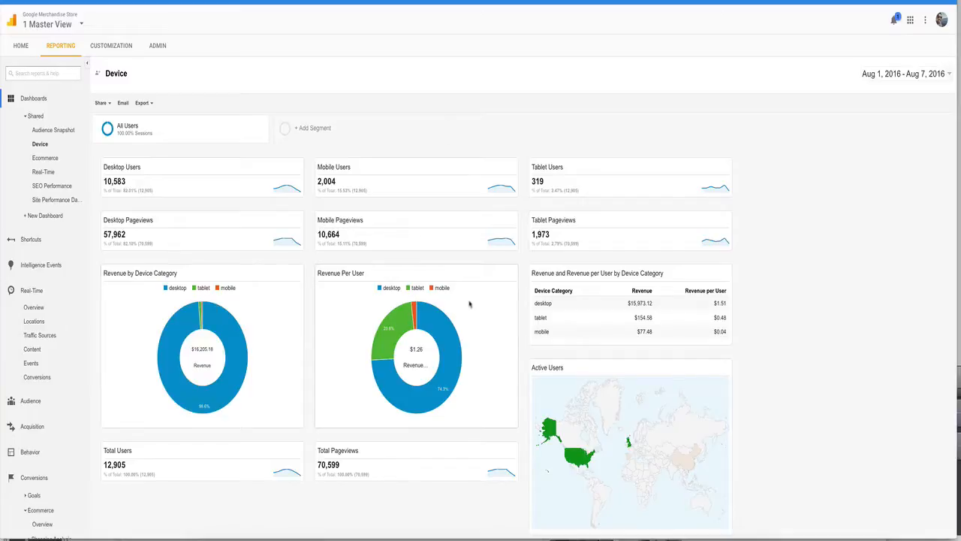
mouse_move(402, 330)
scroll(570, 366, down, 1)
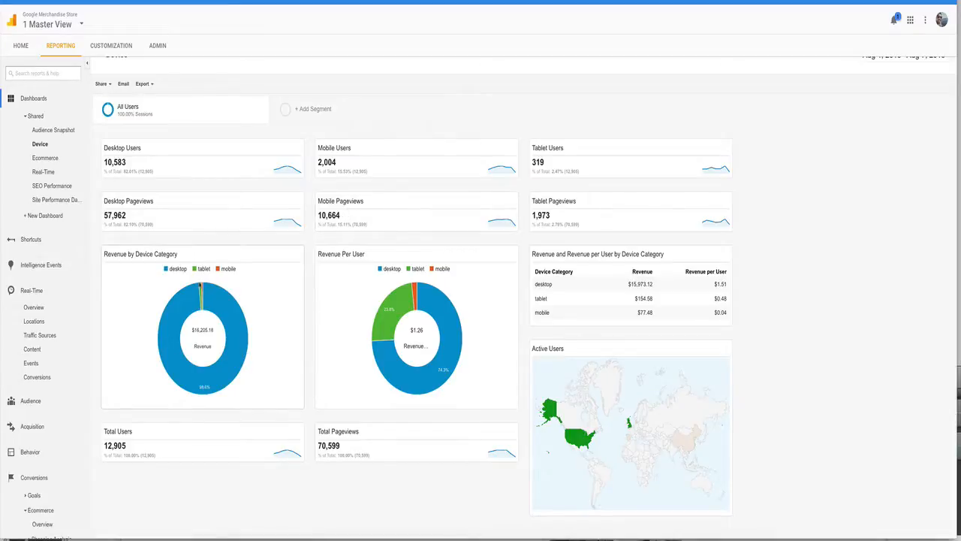
mouse_move(205, 296)
scroll(458, 308, down, 1)
mouse_move(549, 391)
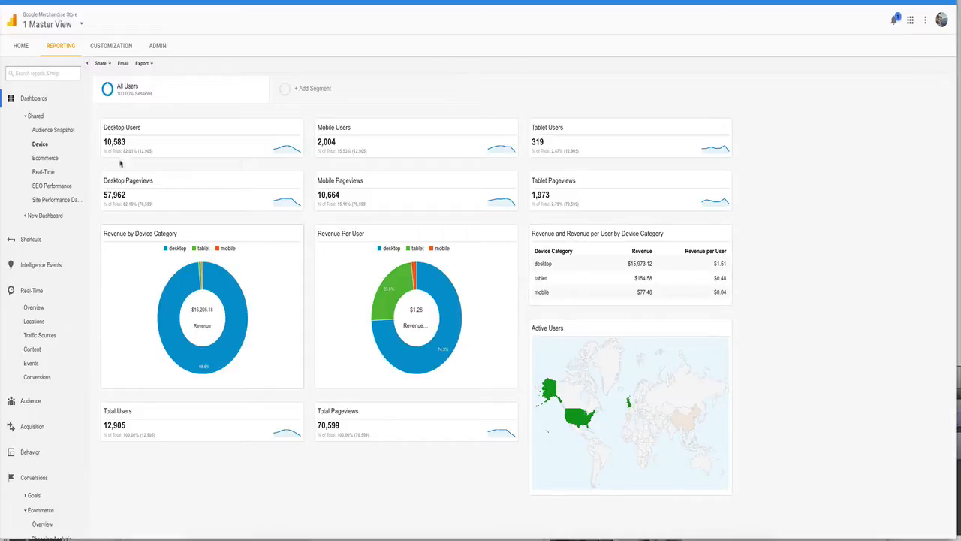
Step: Open the shared Audience Snapshot dashboard and examine its visitor types, locations, engagement metrics and device visits
click(56, 131)
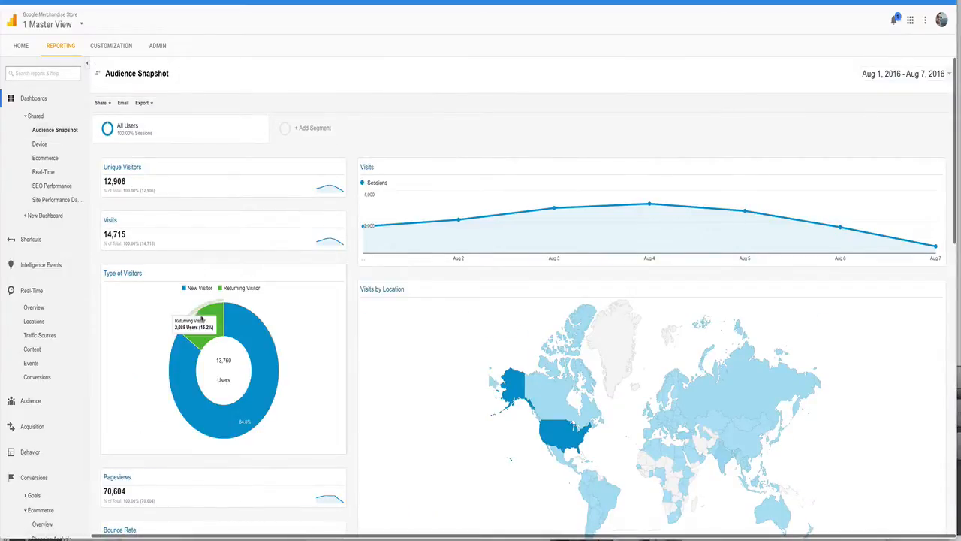
mouse_move(277, 363)
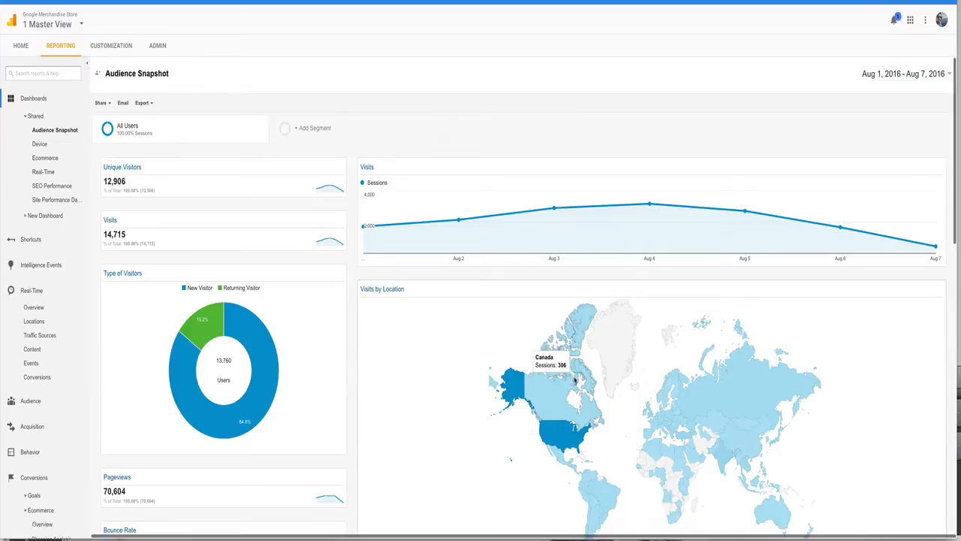
mouse_move(489, 218)
scroll(379, 291, down, 1)
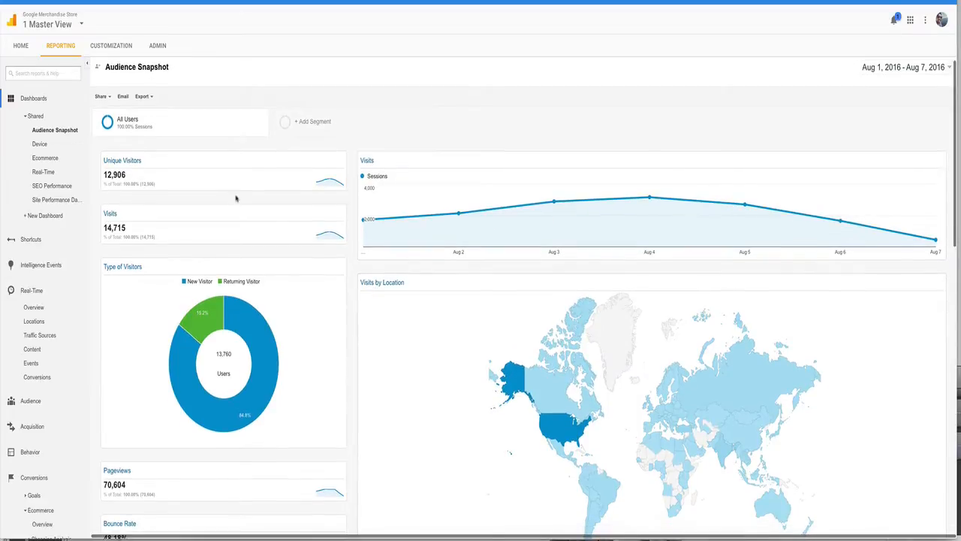
scroll(244, 388, down, 3)
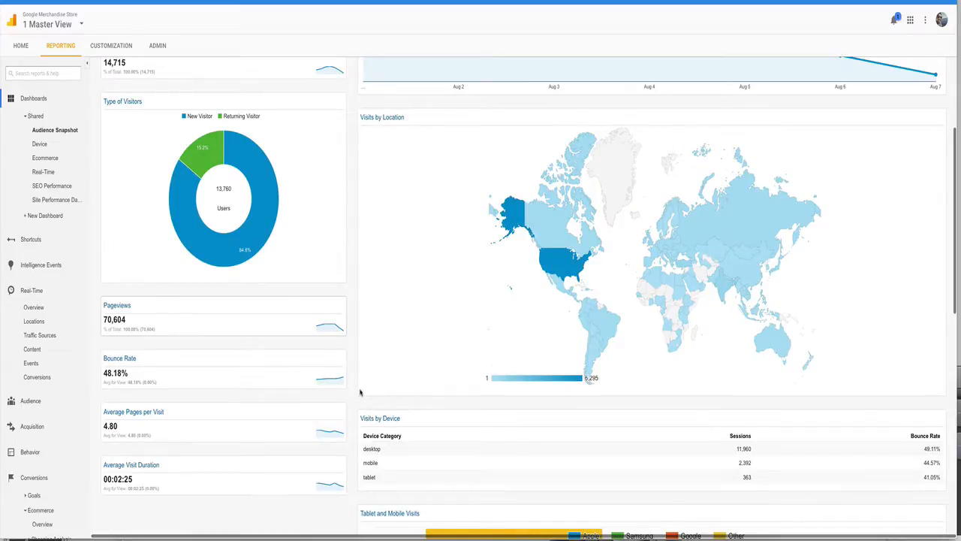
scroll(440, 382, down, 6)
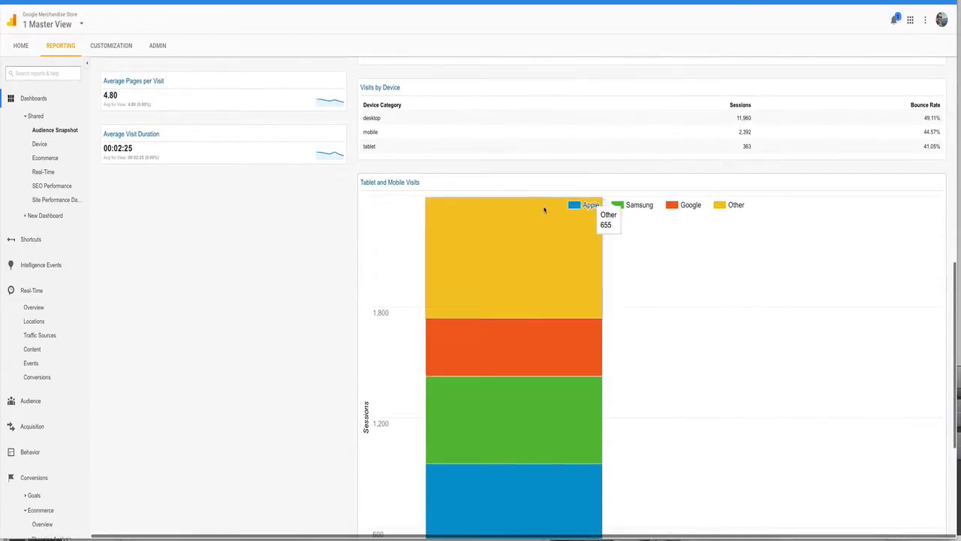
scroll(562, 225, down, 2)
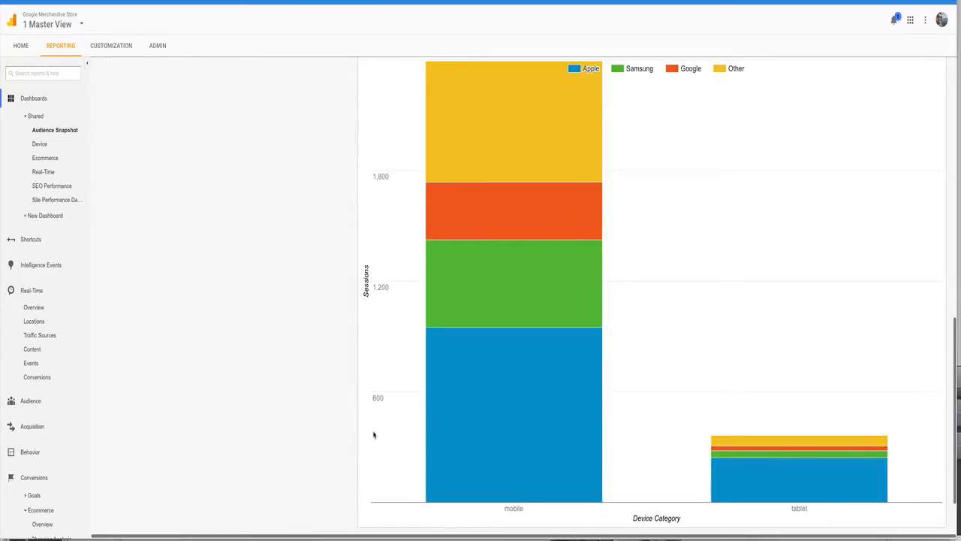
scroll(374, 435, up, 5)
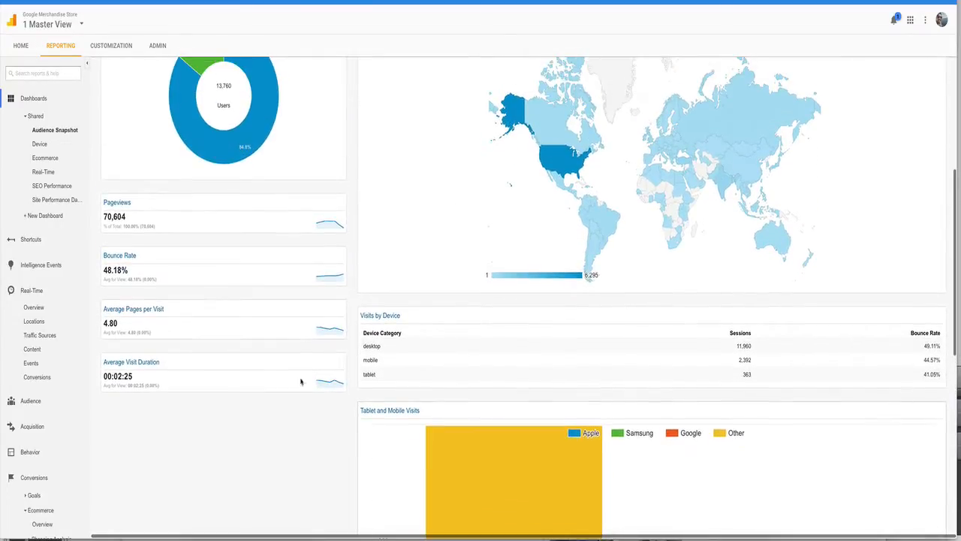
scroll(210, 254, up, 4)
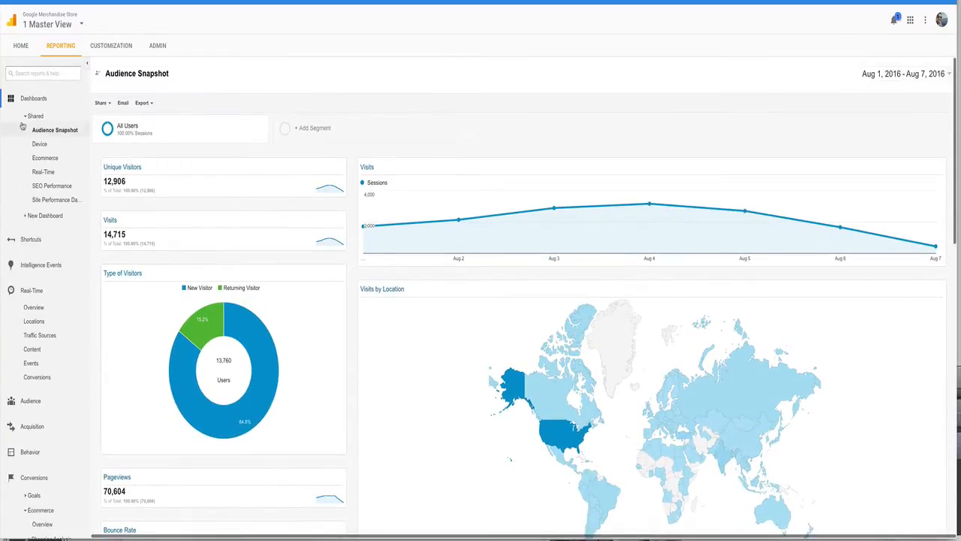
Step: Open the shared Site Performance Dashboard and examine its page load, server response, domain lookup and redirect time widgets
click(51, 204)
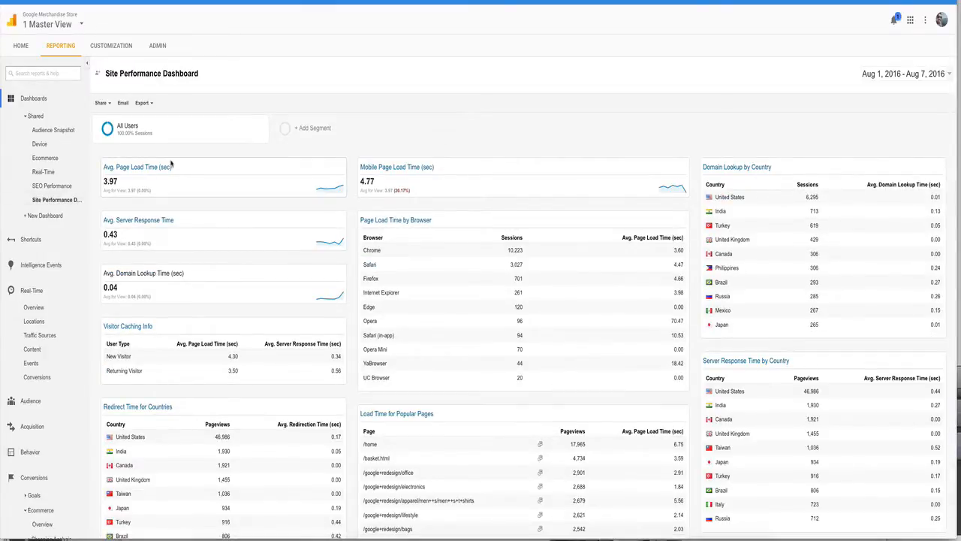
scroll(197, 218, down, 1)
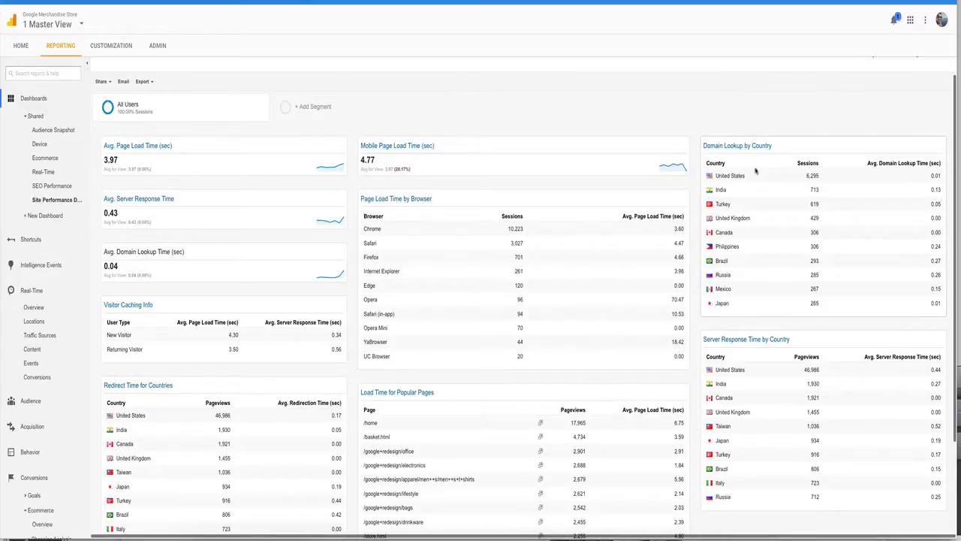
scroll(178, 430, down, 1)
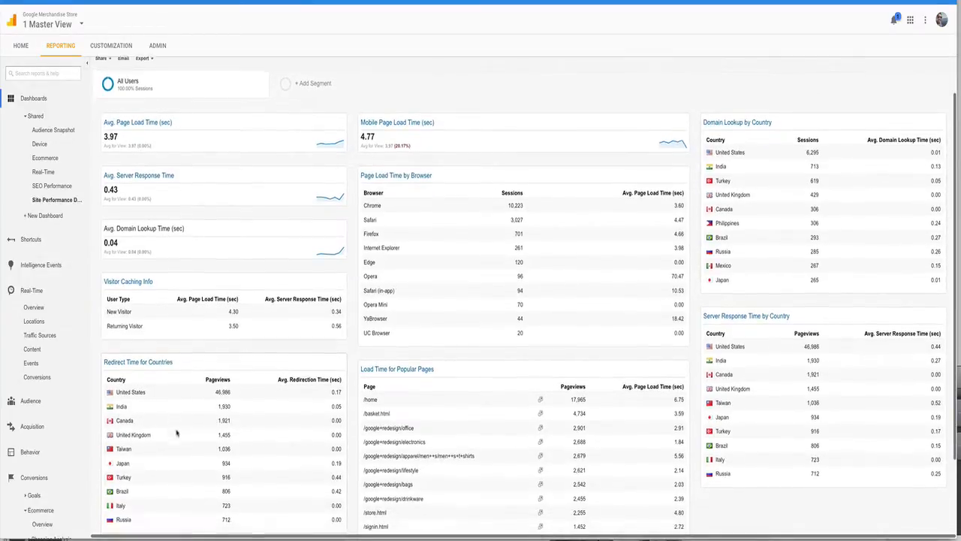
scroll(197, 359, up, 2)
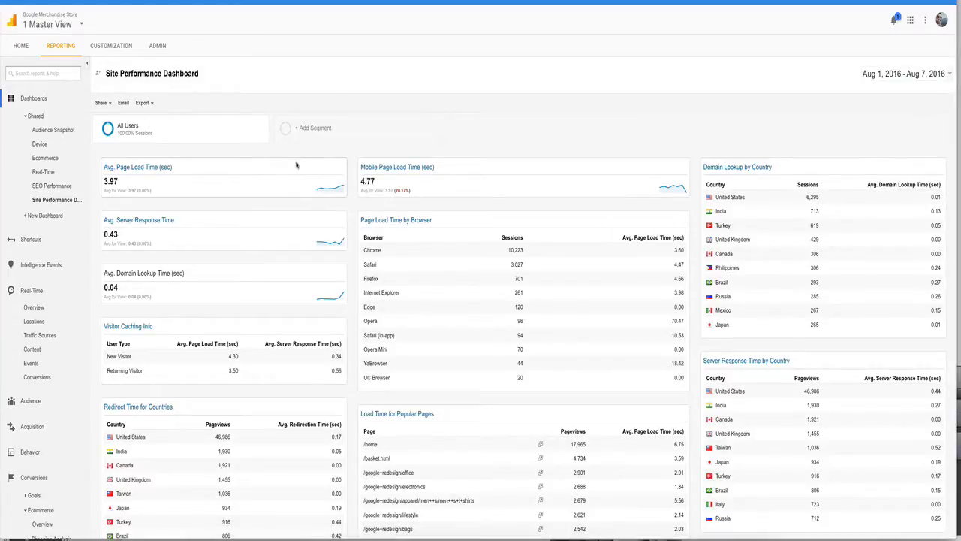
Step: Create a new dashboard from the Starter Dashboard template, named "starter dashboard test"
click(47, 216)
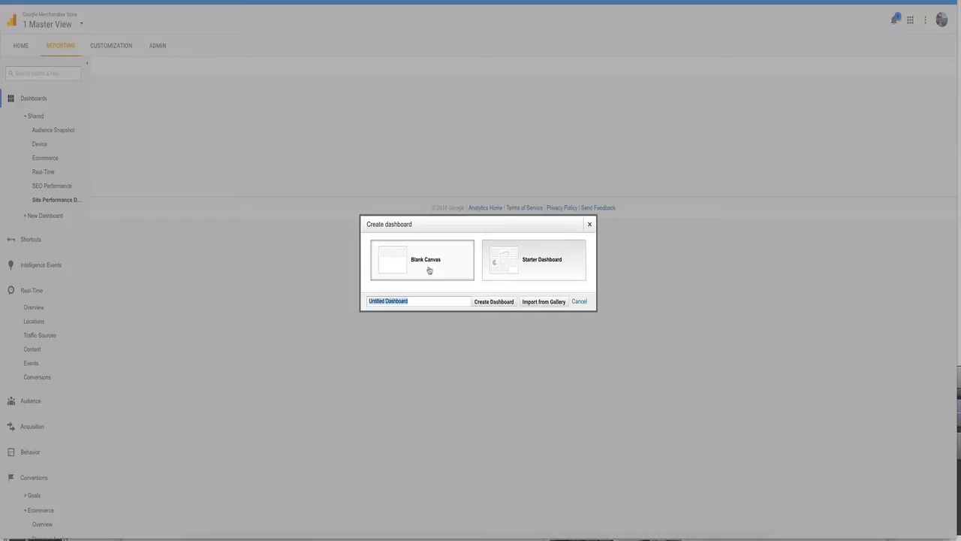
click(510, 264)
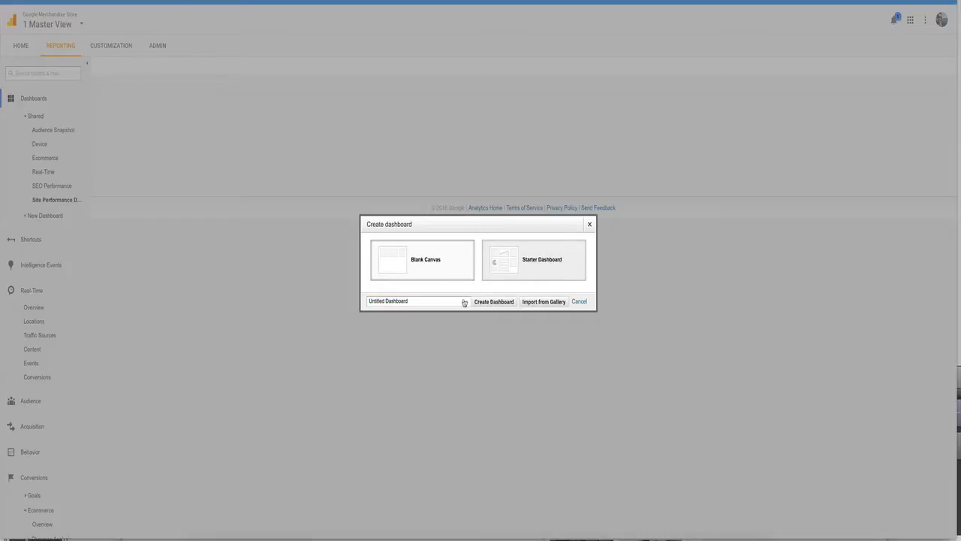
triple_click(435, 301)
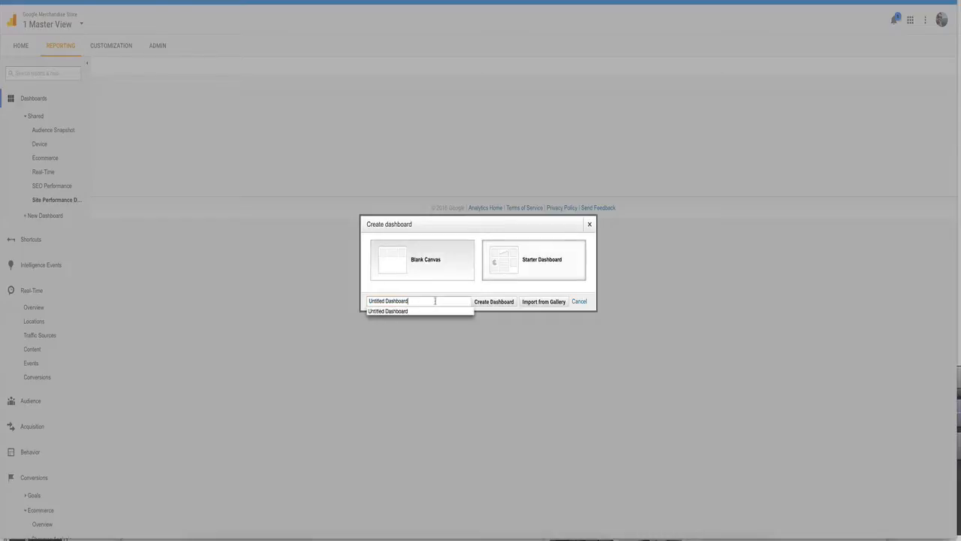
text(star)
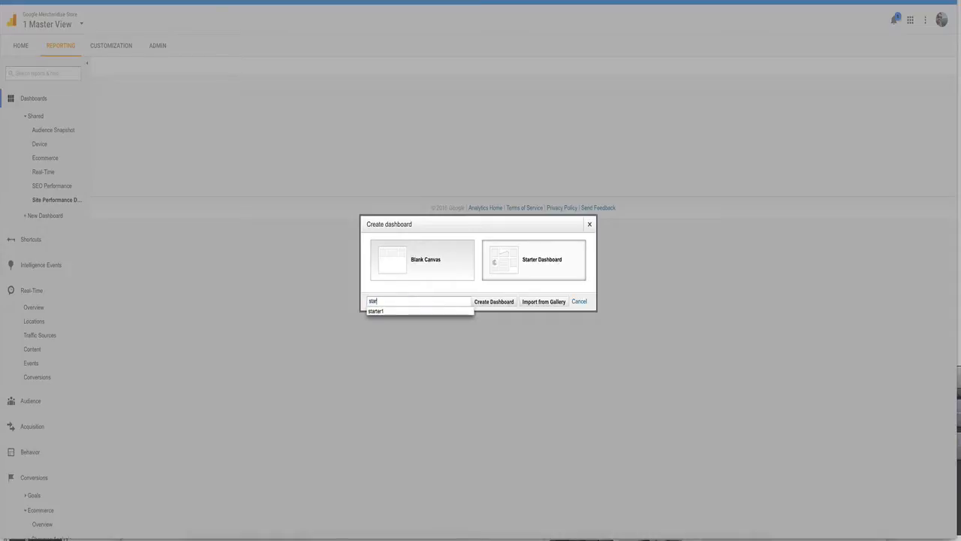
text(ter dashboard test)
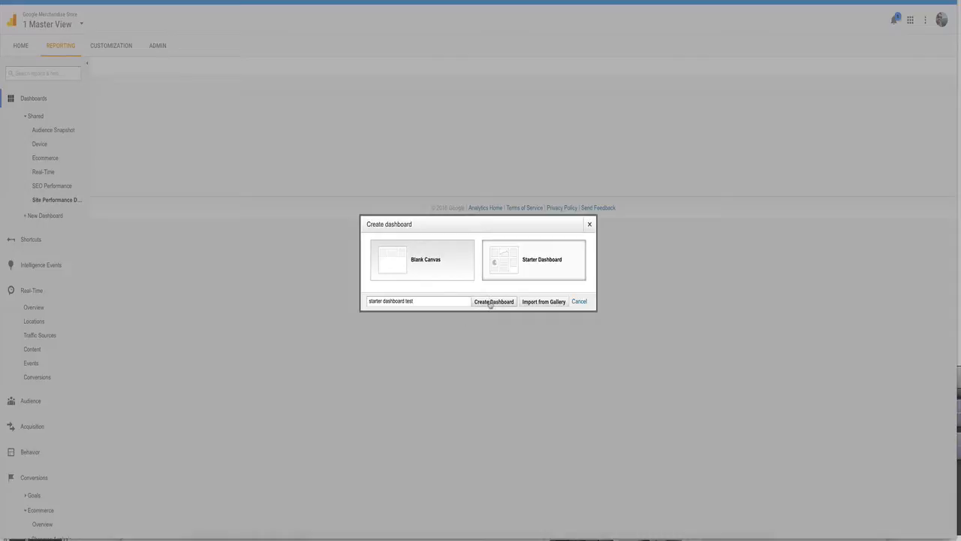
click(493, 301)
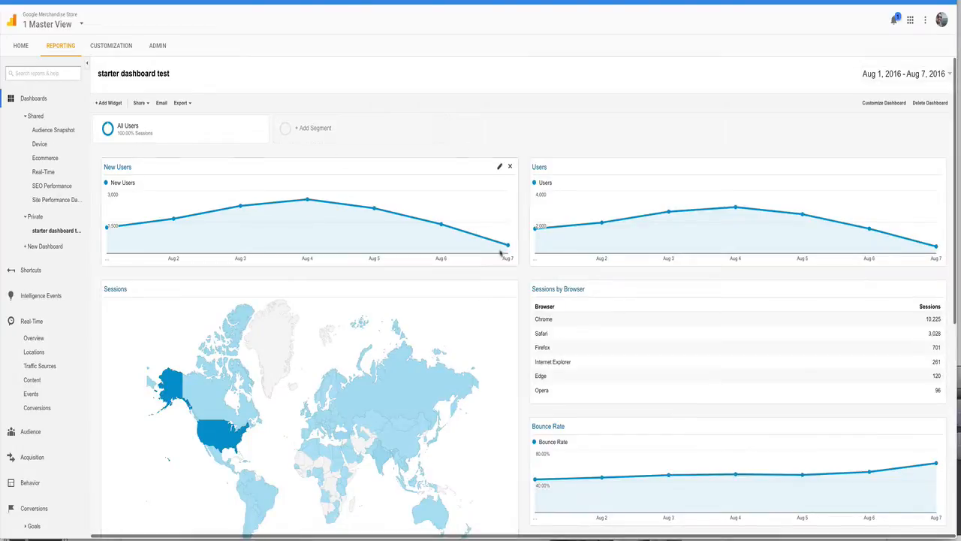
Step: Examine the new starter dashboard's default widgets, including the session duration, goal completions and revenue charts
scroll(406, 218, down, 1)
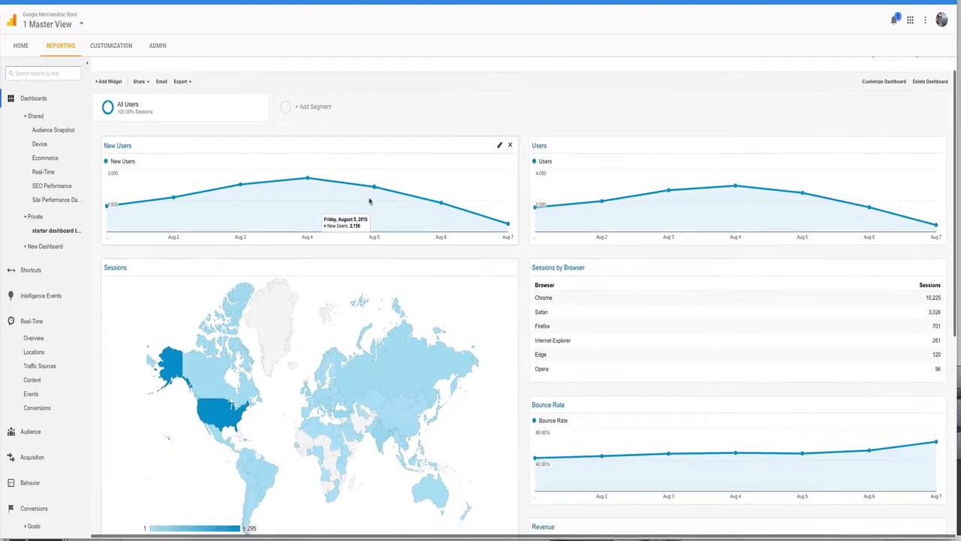
scroll(435, 321, down, 4)
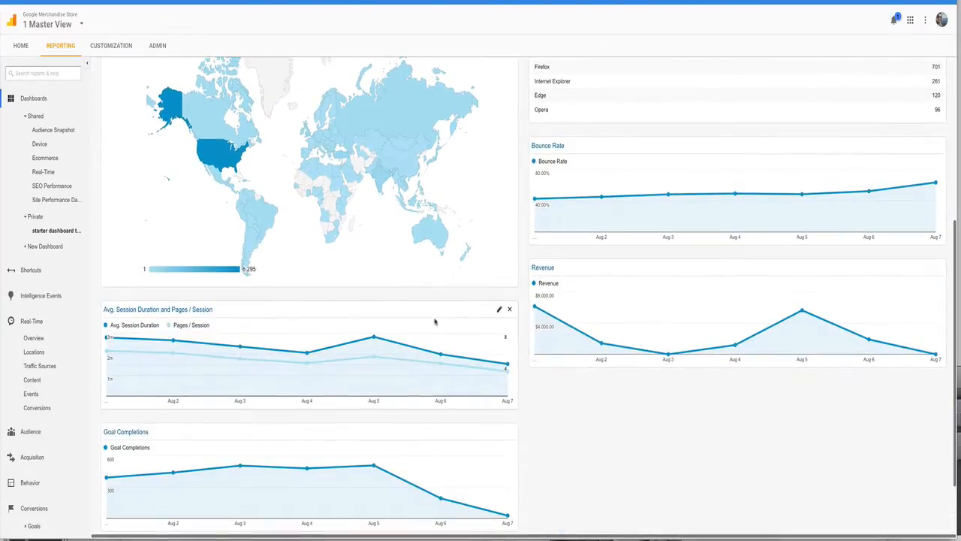
mouse_move(403, 356)
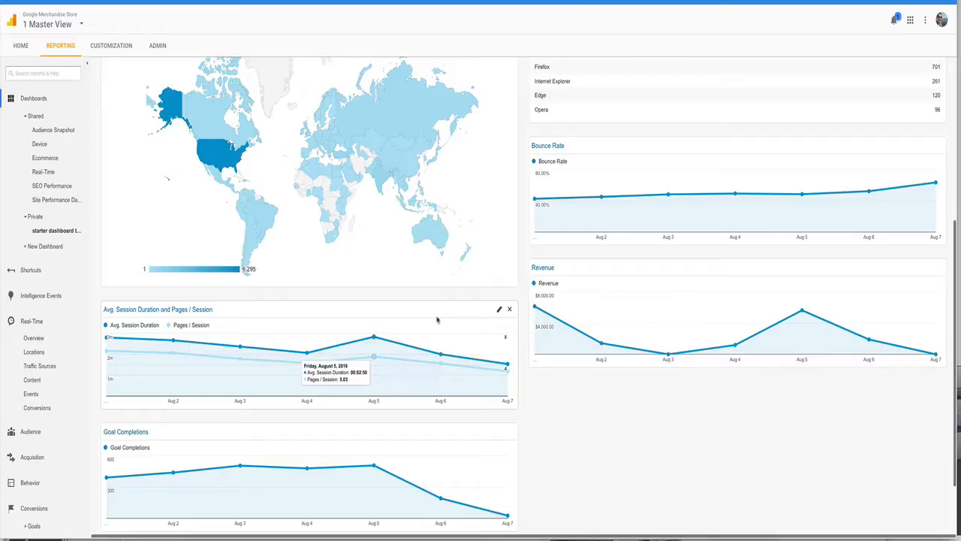
scroll(547, 211, up, 4)
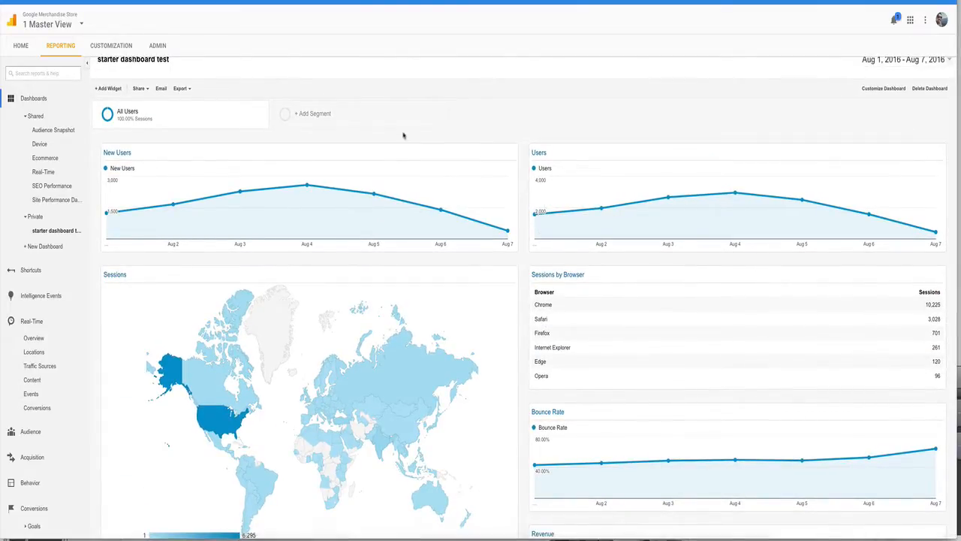
Step: Create a new private dashboard from the Blank Canvas template, named "site perf"
scroll(714, 134, up, 1)
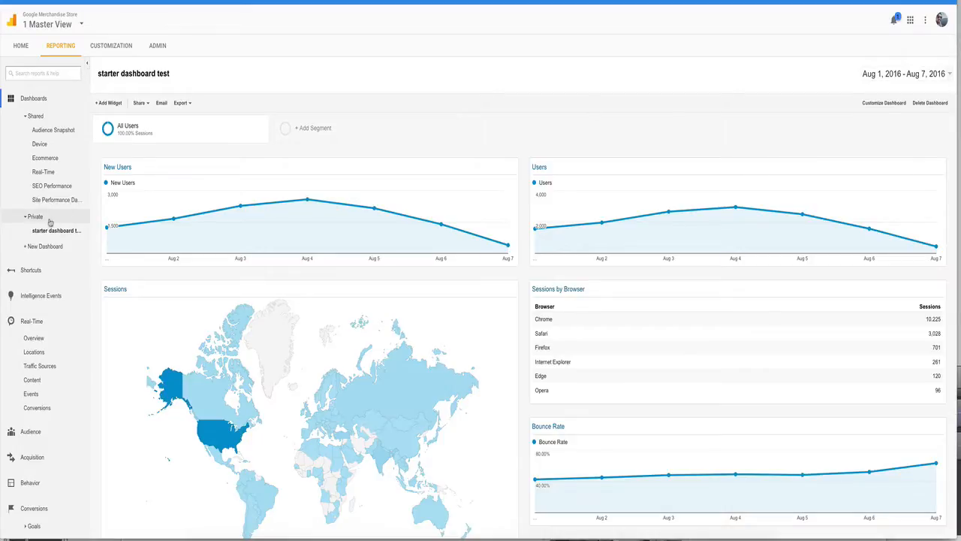
click(47, 248)
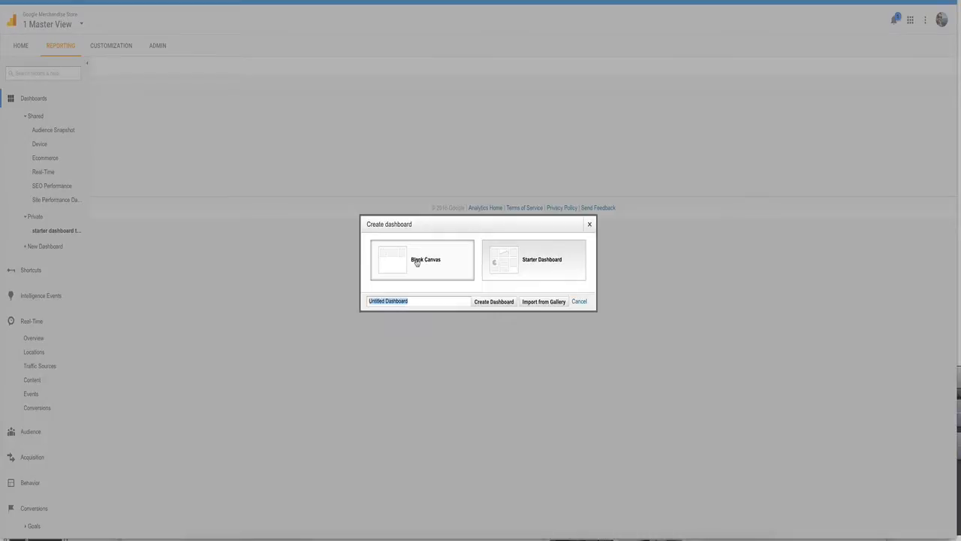
triple_click(413, 304)
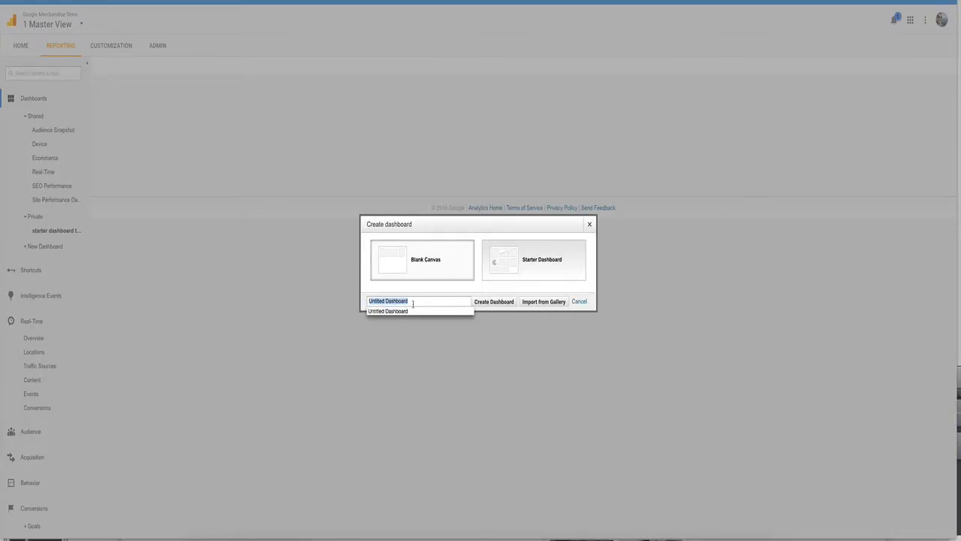
text(site perf)
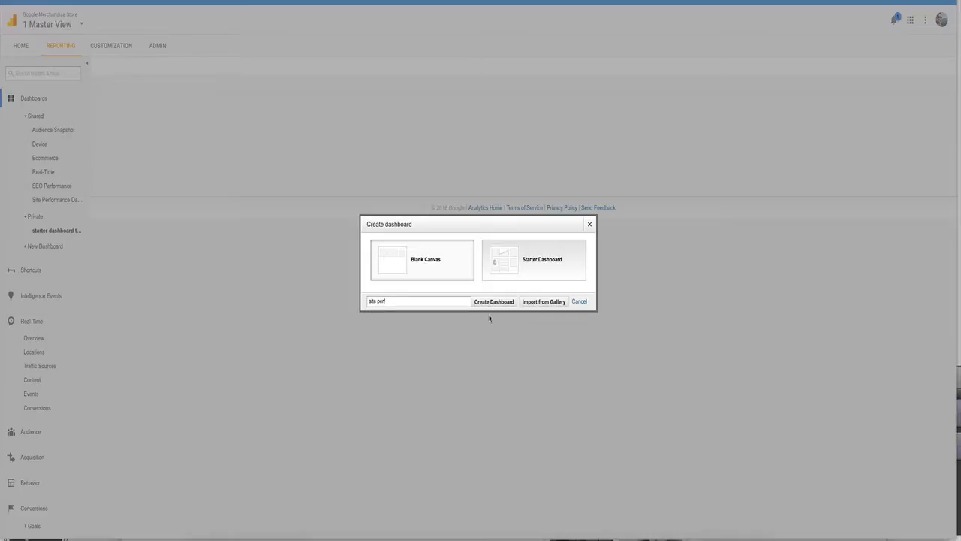
click(489, 302)
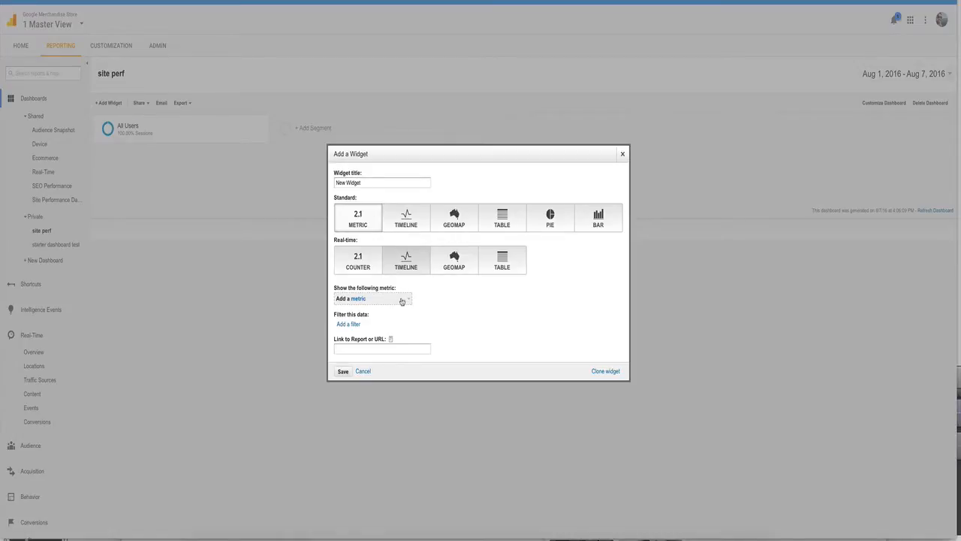
Step: Find the Revenue metric by searching for "revenue" and save it as a standard metric widget on the dashboard
click(402, 302)
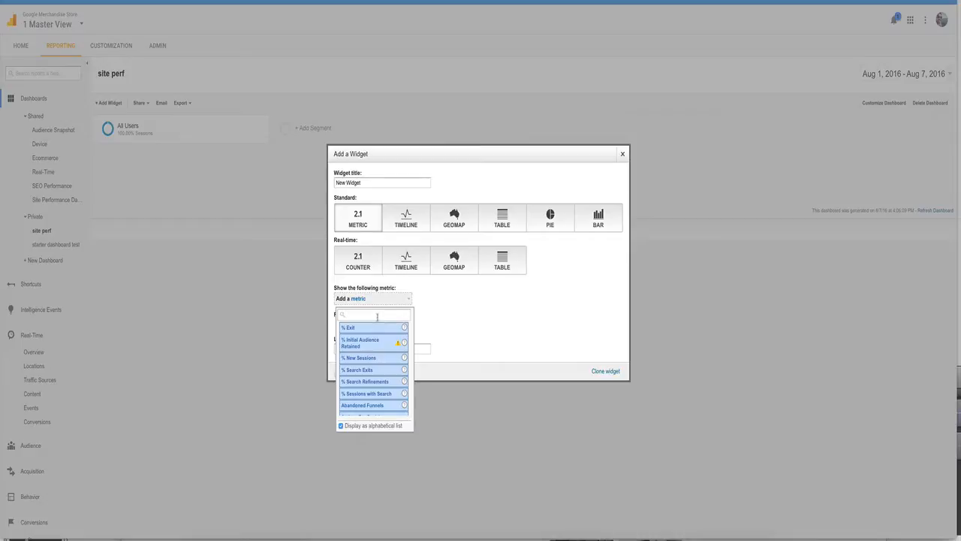
scroll(387, 359, down, 10)
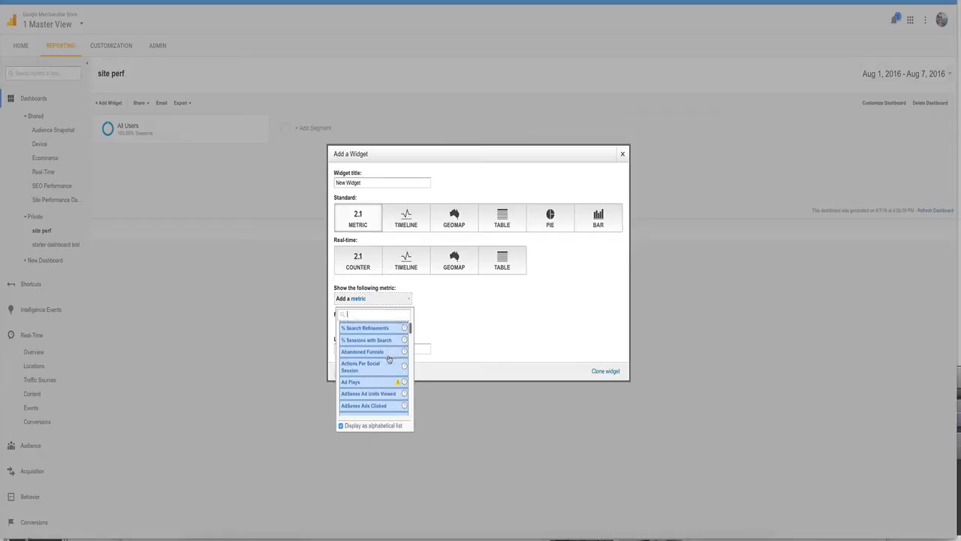
scroll(387, 360, up, 10)
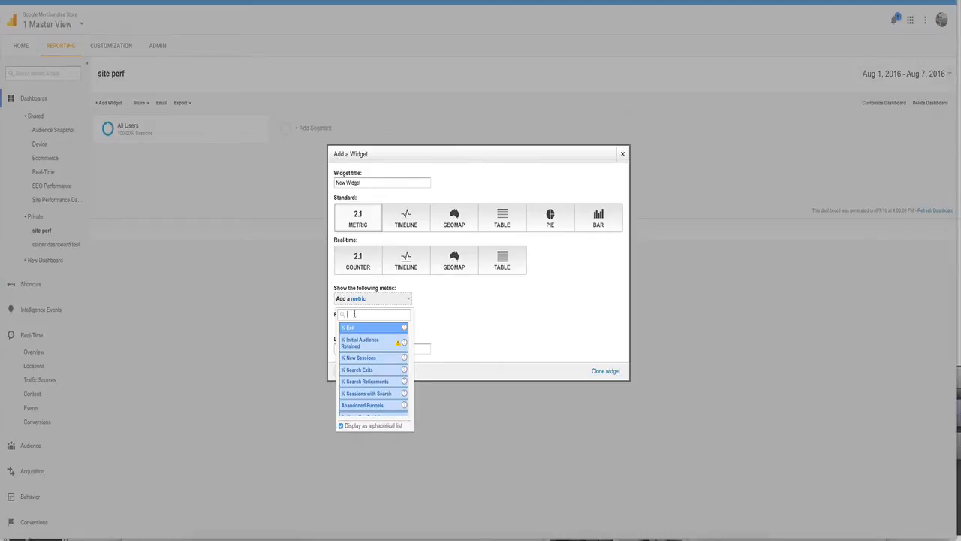
text(revenue)
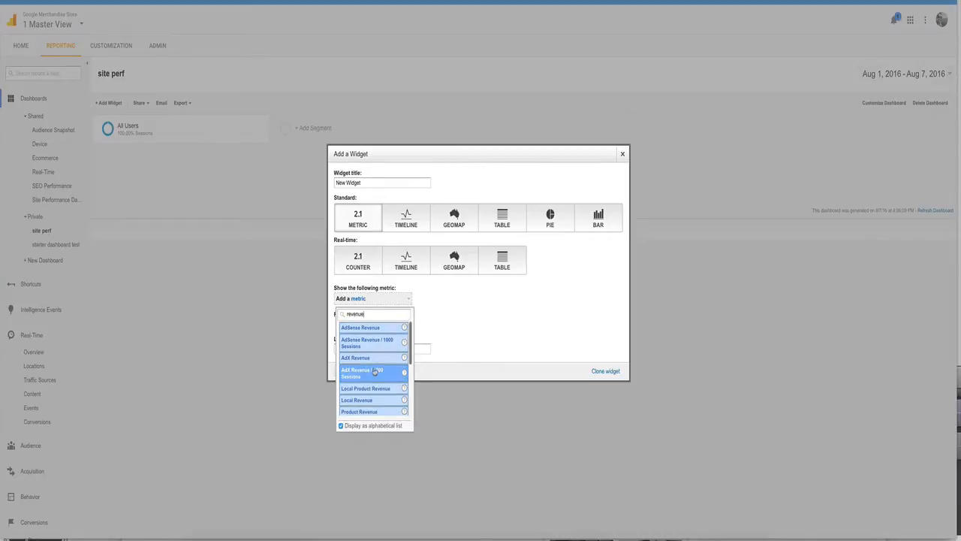
scroll(373, 364, down, 2)
scroll(373, 364, down, 2)
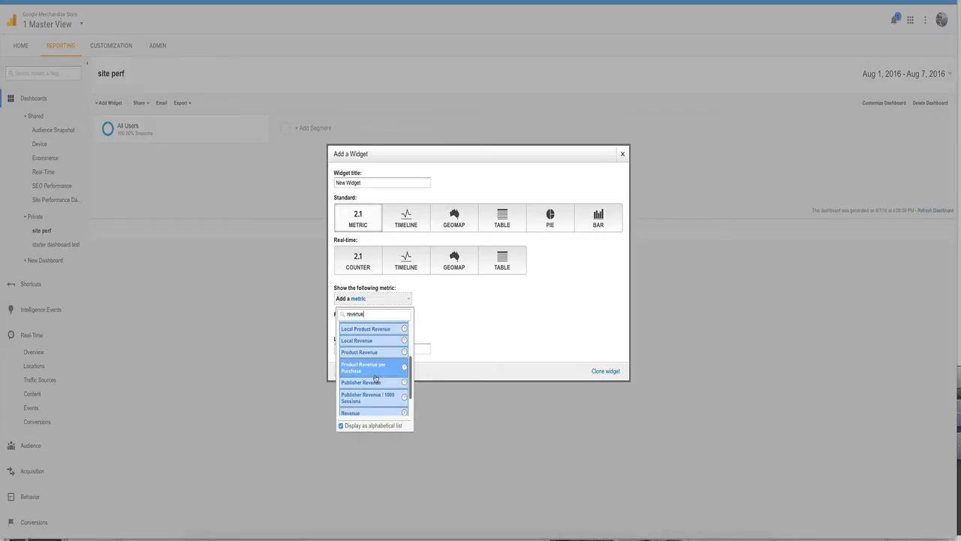
scroll(379, 398, down, 1)
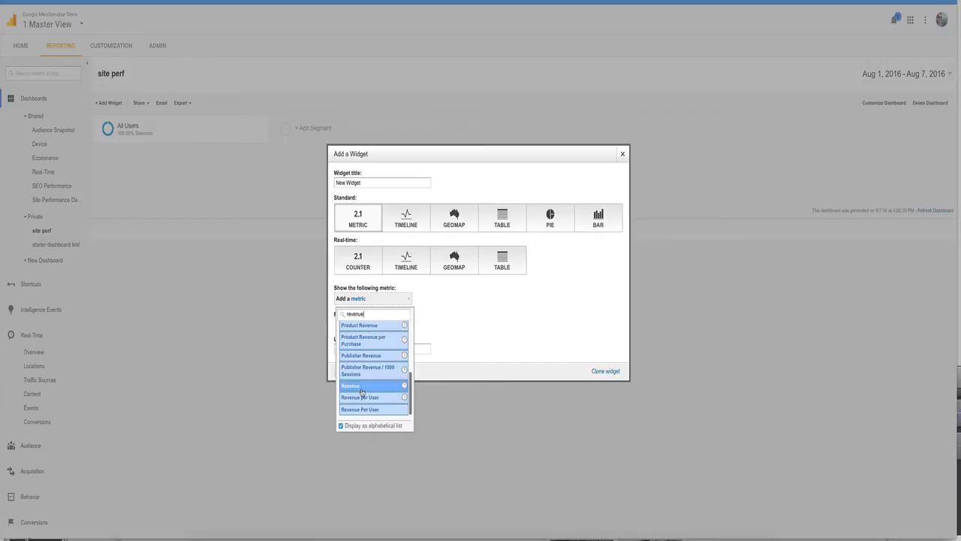
click(360, 388)
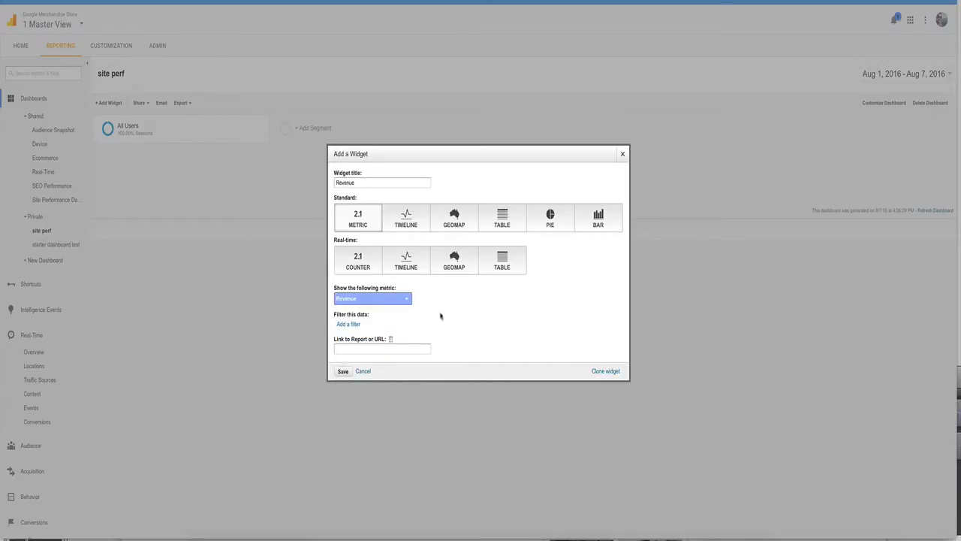
click(342, 372)
click(343, 371)
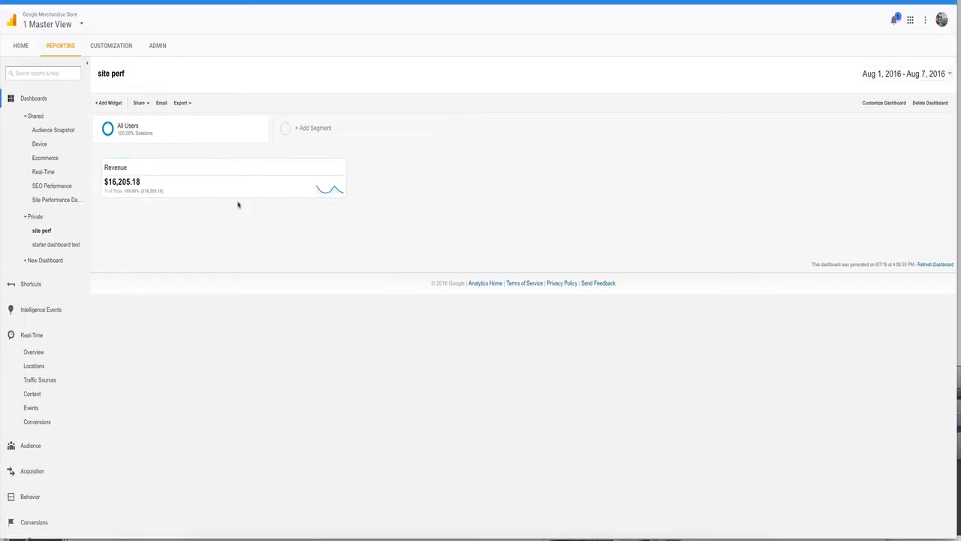
Step: Start a second widget on the site perf dashboard that shows the Revenue per User metric
click(109, 102)
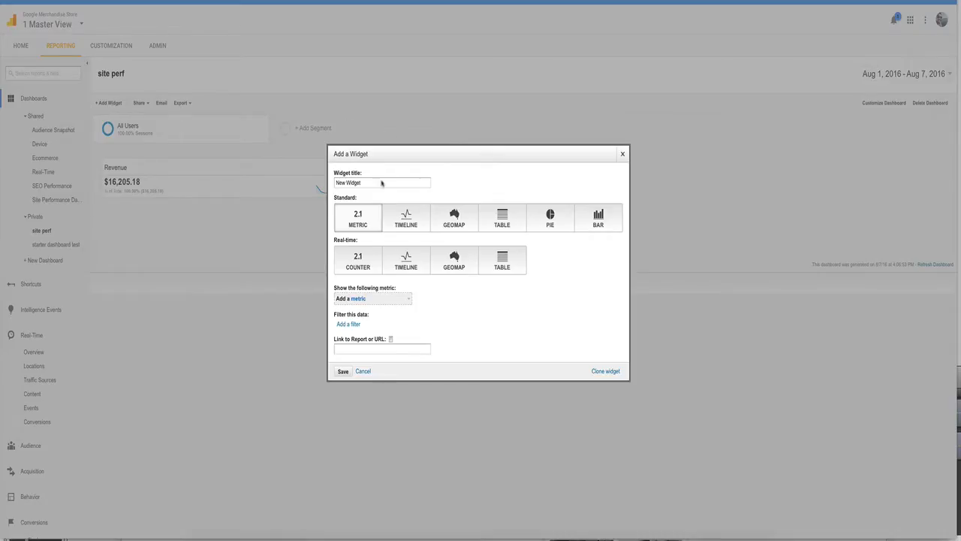
click(404, 299)
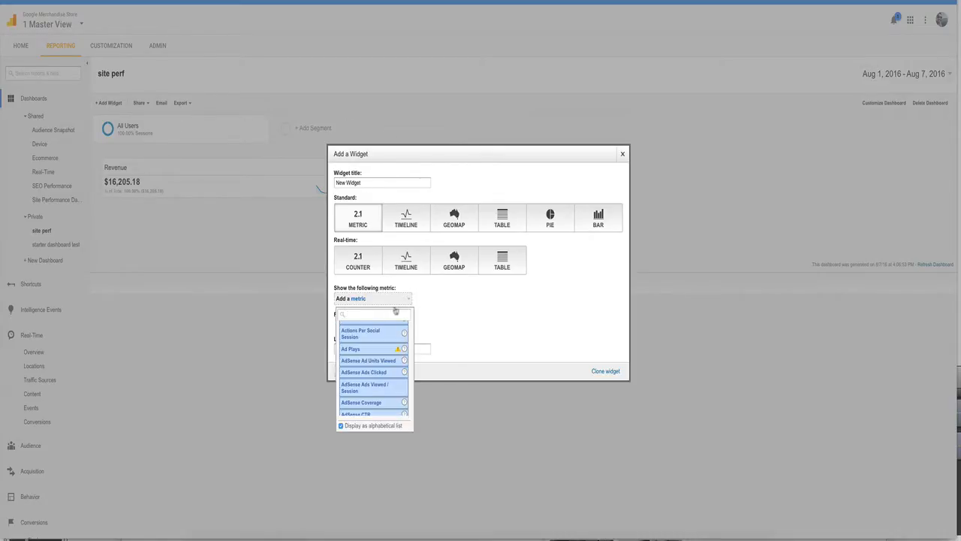
text(revenue)
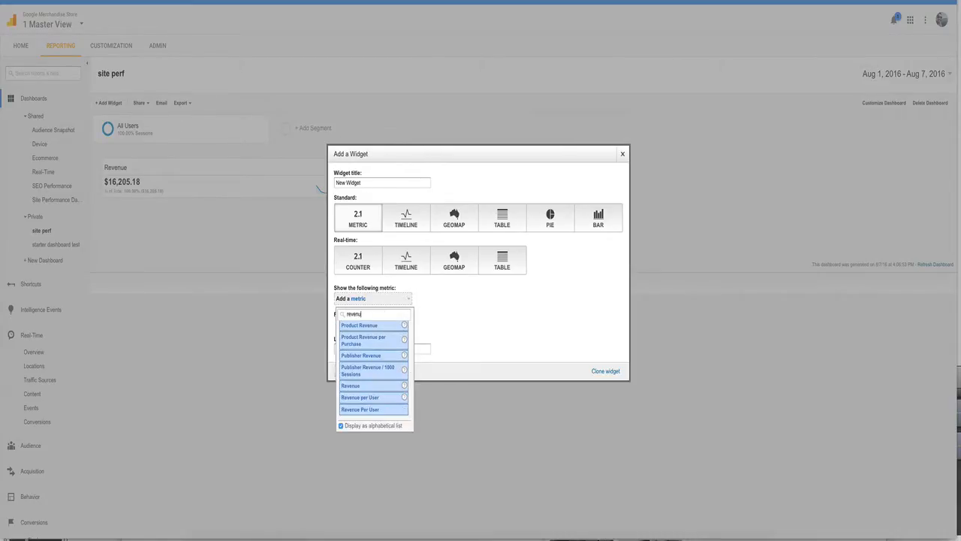
click(379, 405)
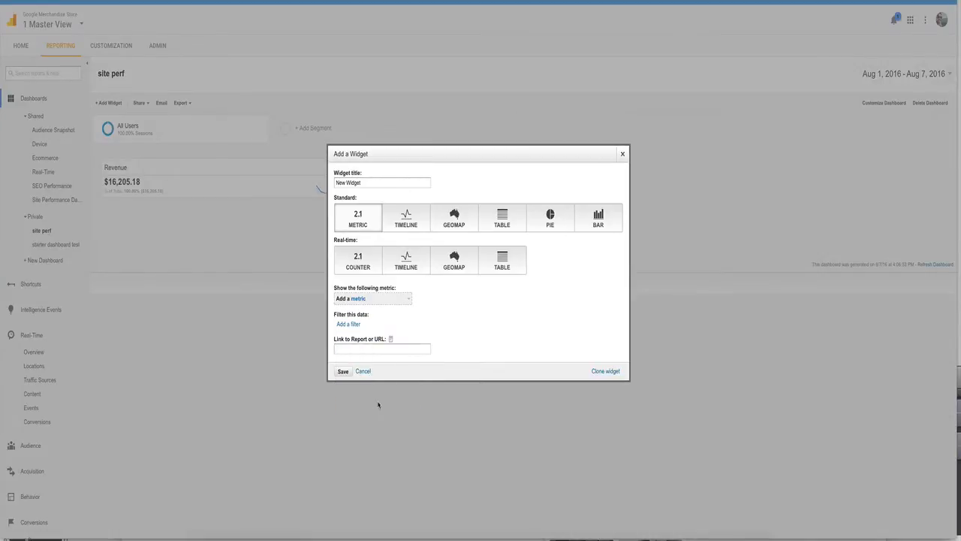
Step: Filter the Revenue per User widget to only show data with Country containing "united kingdom"
click(347, 325)
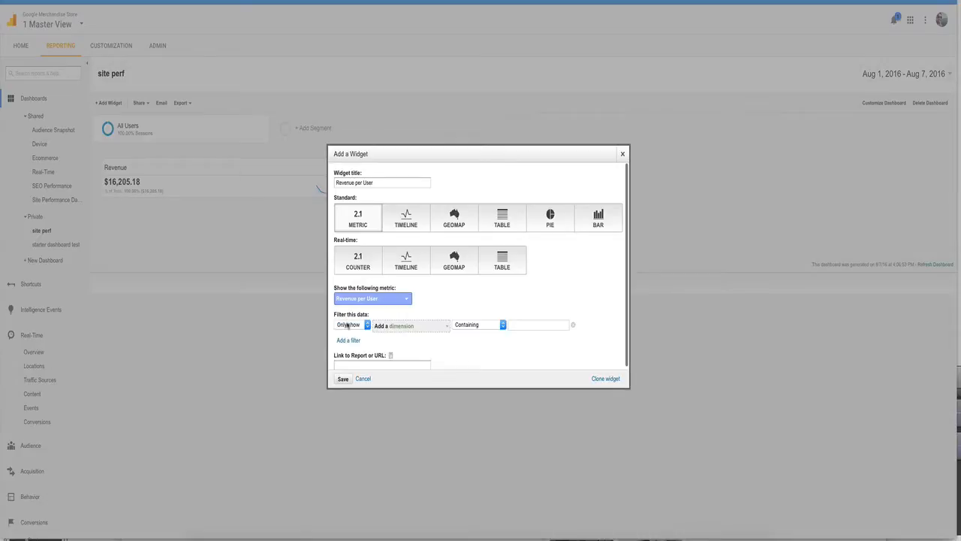
click(430, 325)
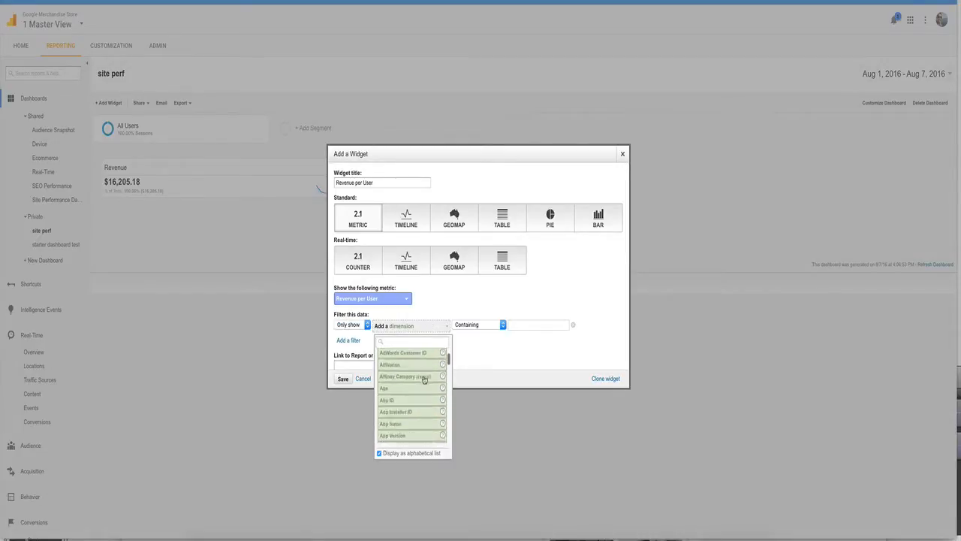
scroll(424, 380, down, 6)
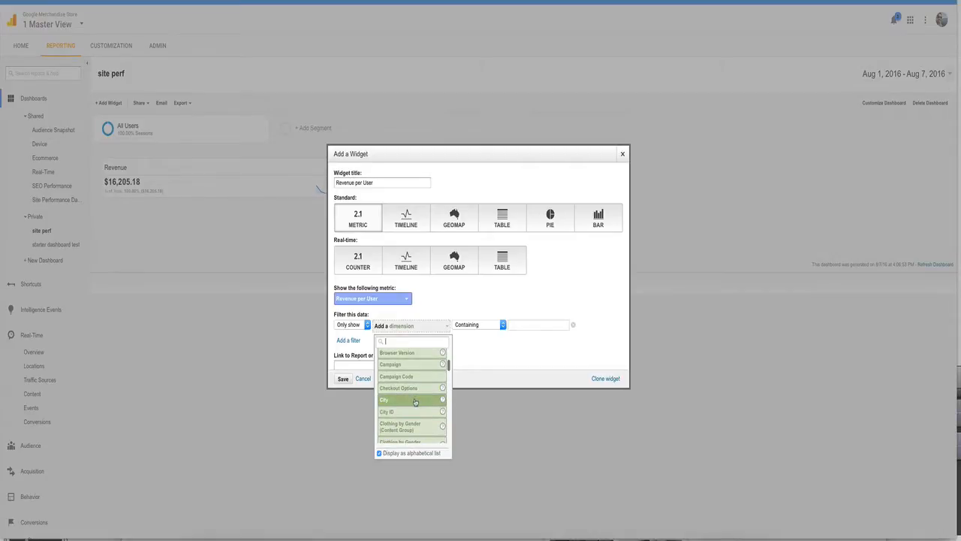
scroll(415, 402, down, 4)
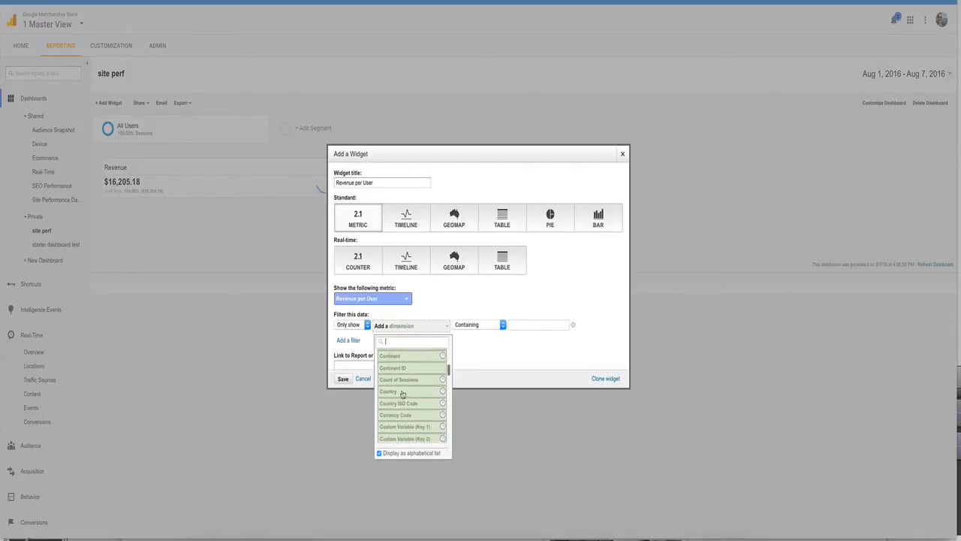
click(396, 392)
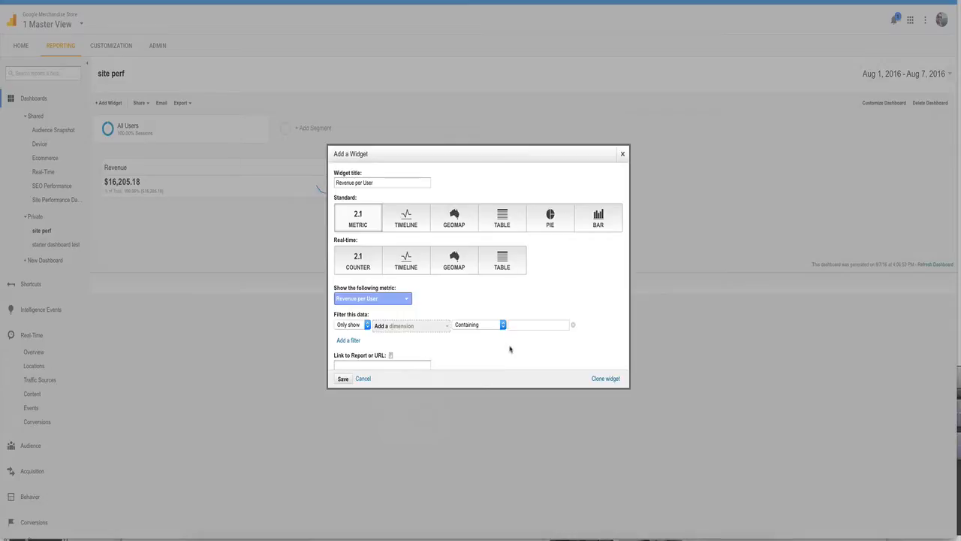
click(487, 325)
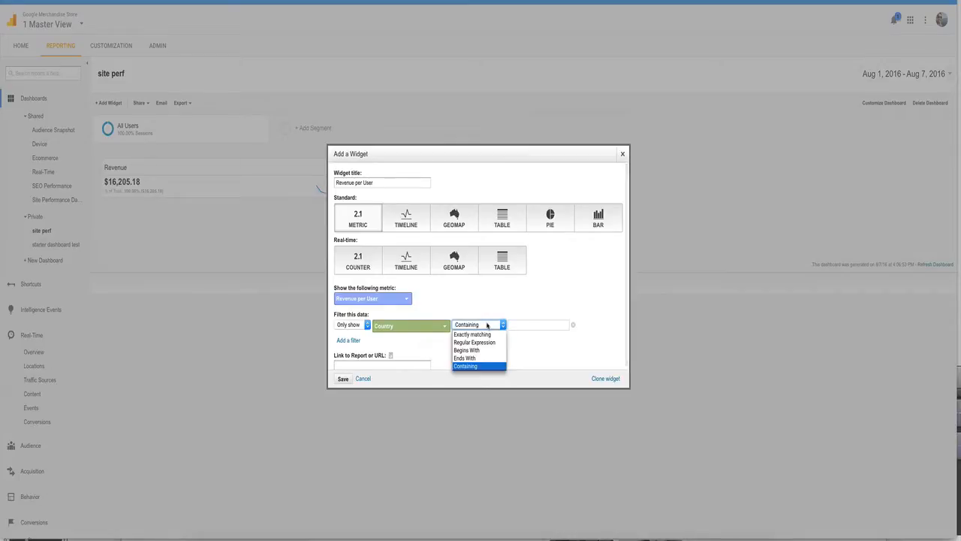
click(517, 324)
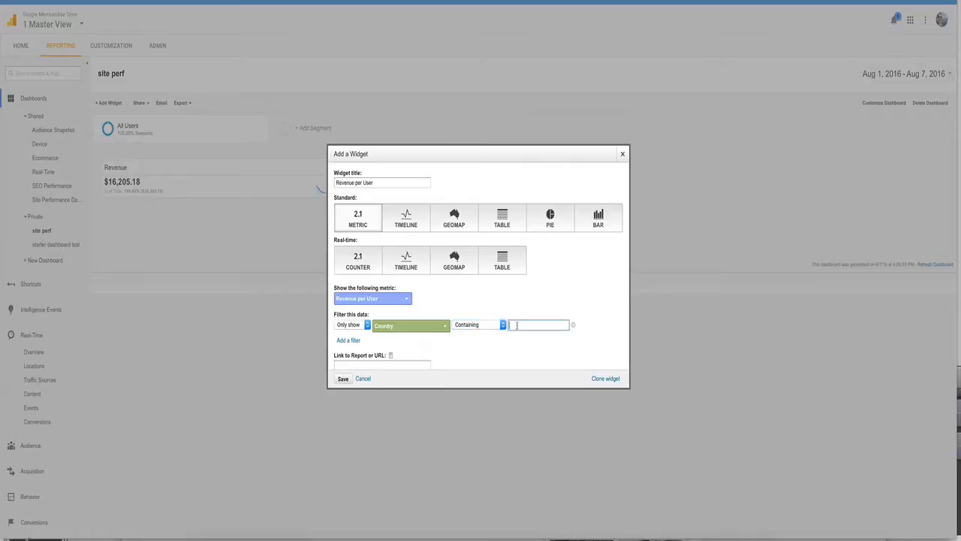
text(united kingdom)
scroll(536, 337, down, 1)
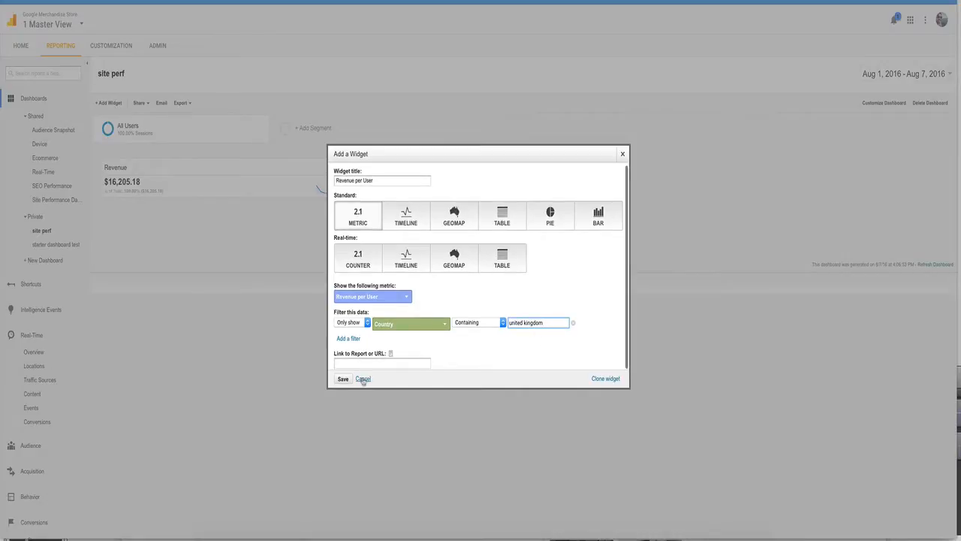
Step: Make the Revenue per User widget a standard timeline and save it to the dashboard
click(394, 226)
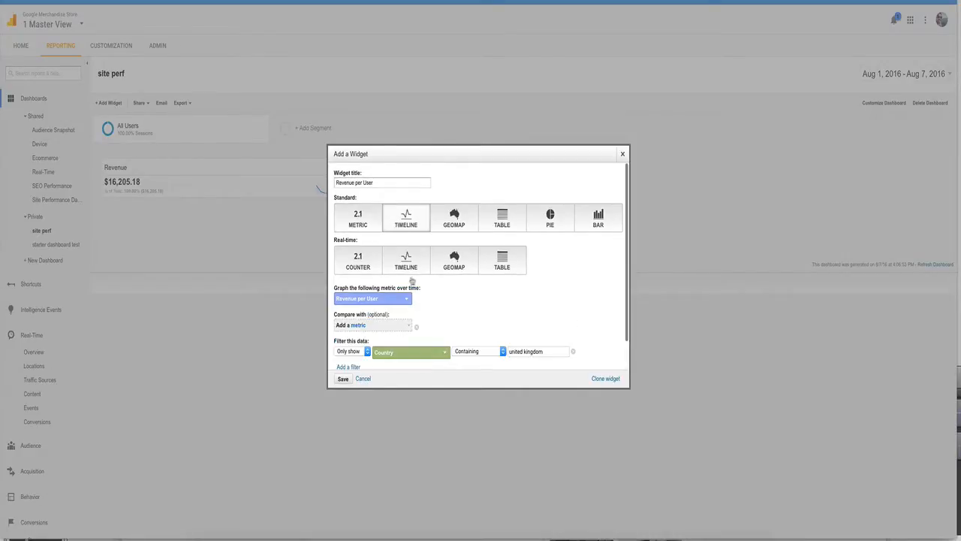
scroll(421, 299, down, 1)
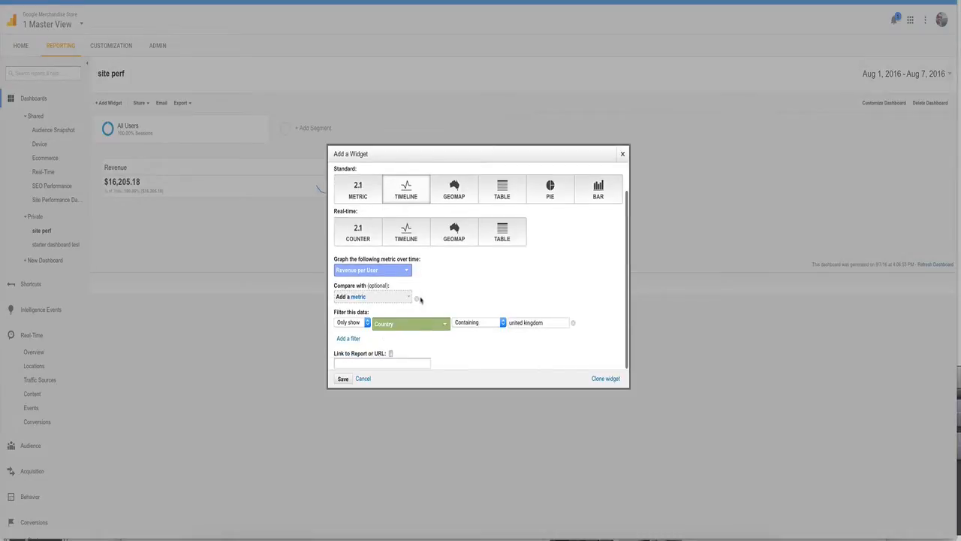
click(342, 379)
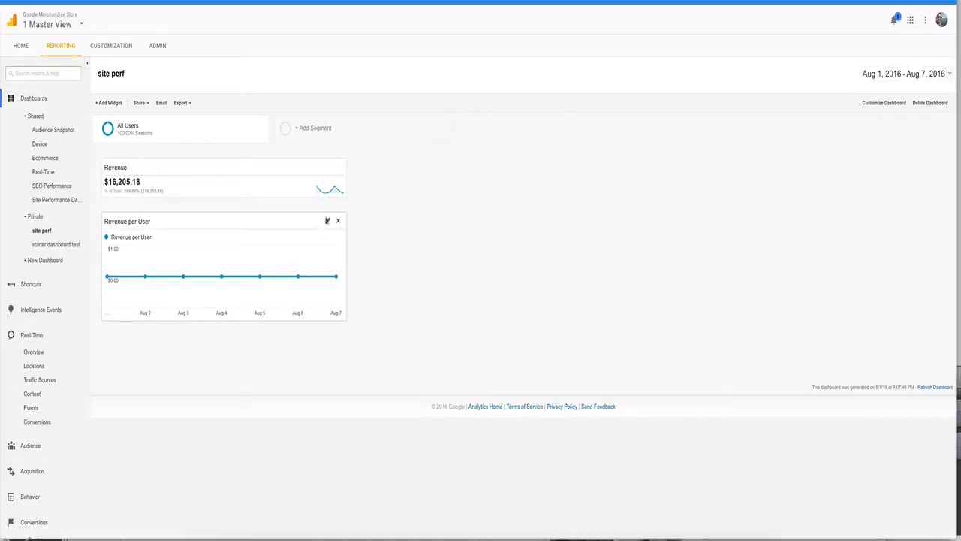
Step: Change the Revenue per User widget's country filter to "united states", save it and check the updated timeline
click(327, 222)
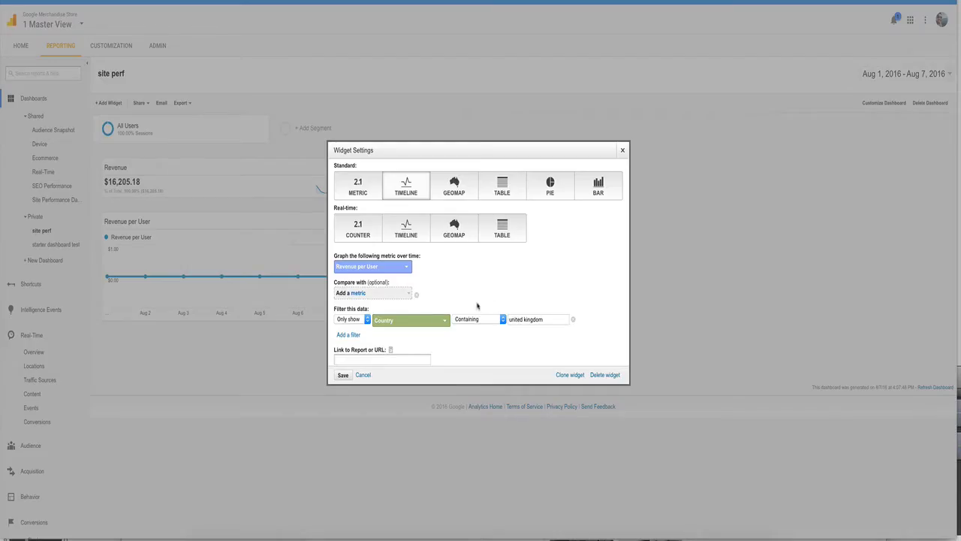
double_click(549, 319)
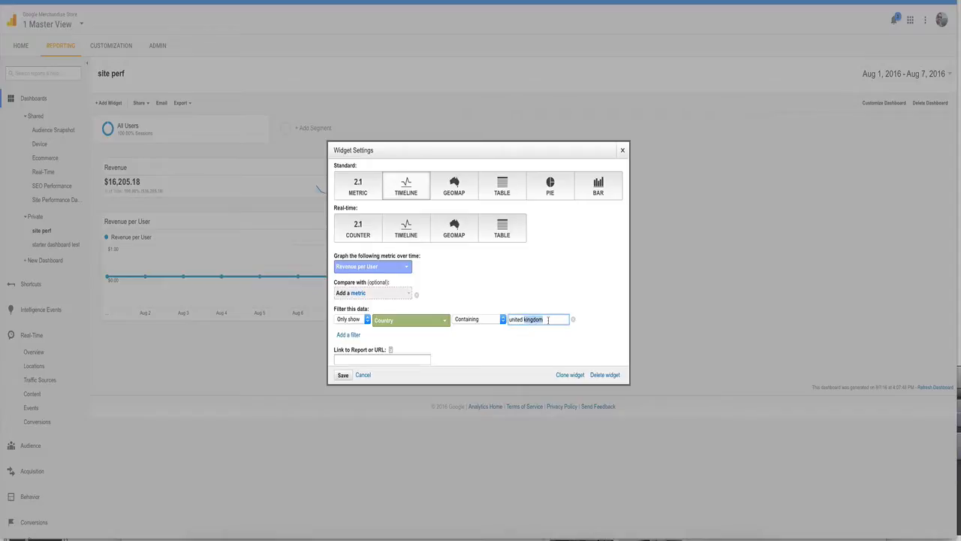
key(BackSpace)
text(states)
click(342, 375)
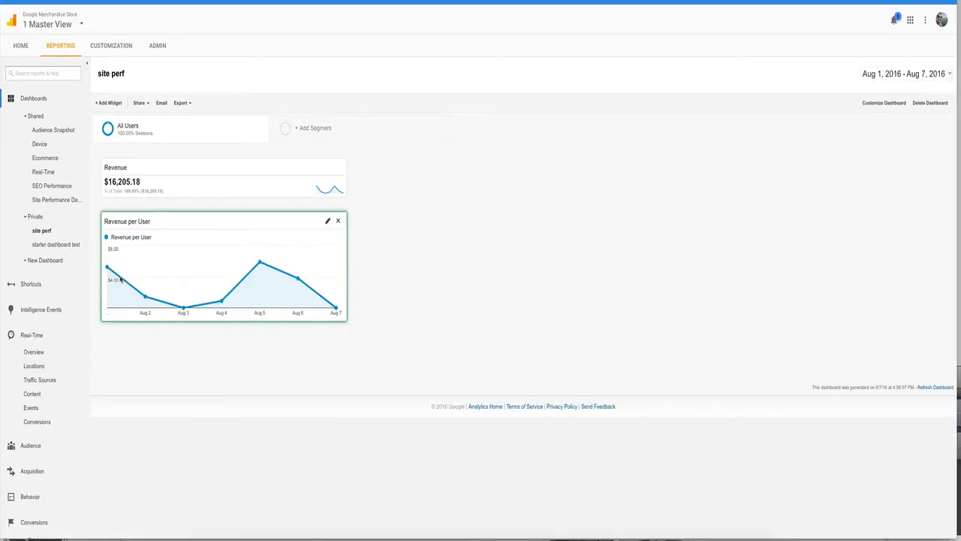
mouse_move(109, 268)
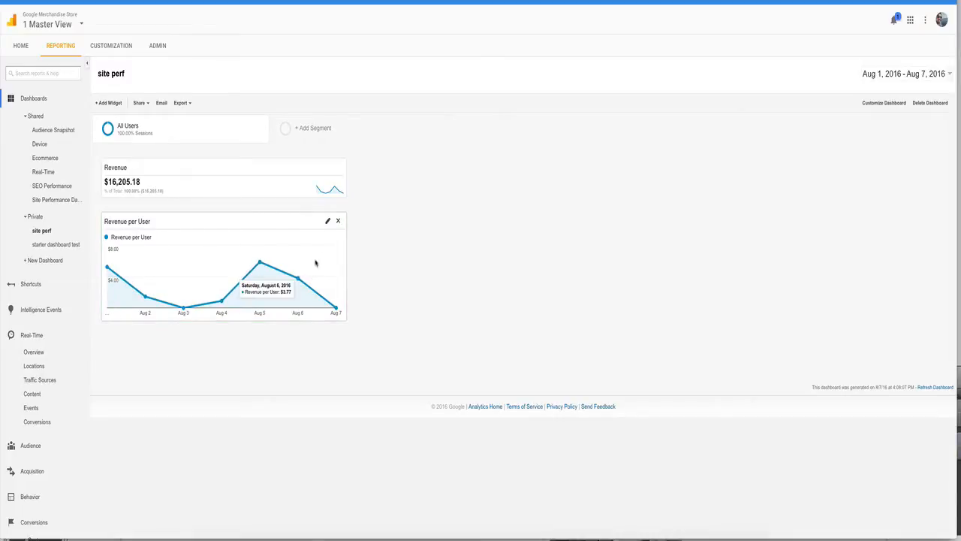
Step: Retitle the Revenue per User widget as "Revenue per User (United States)" and save it
click(132, 227)
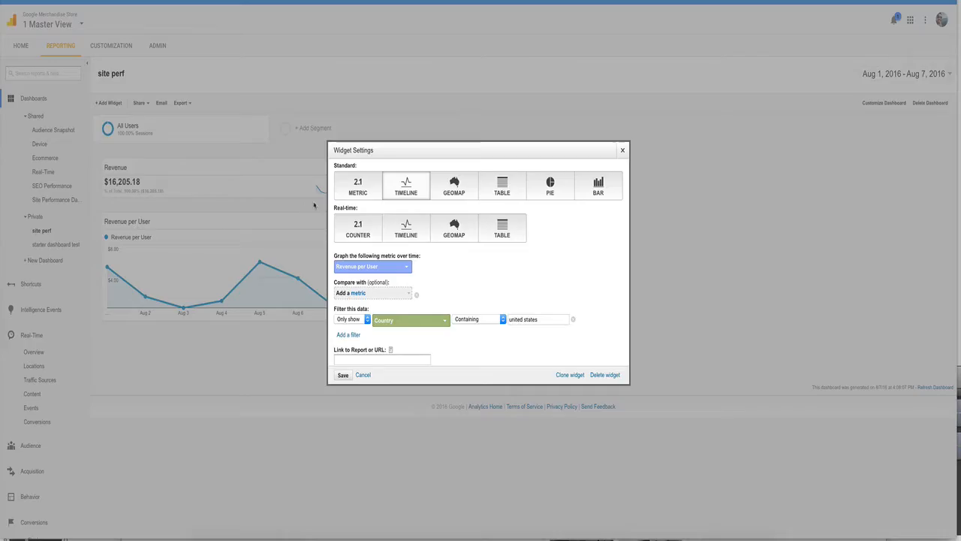
scroll(399, 282, up, 1)
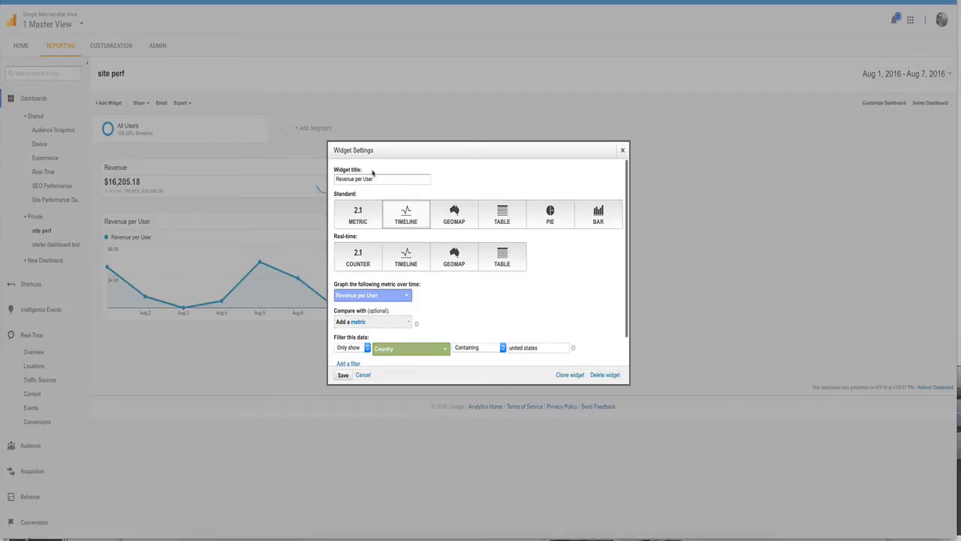
text((U)
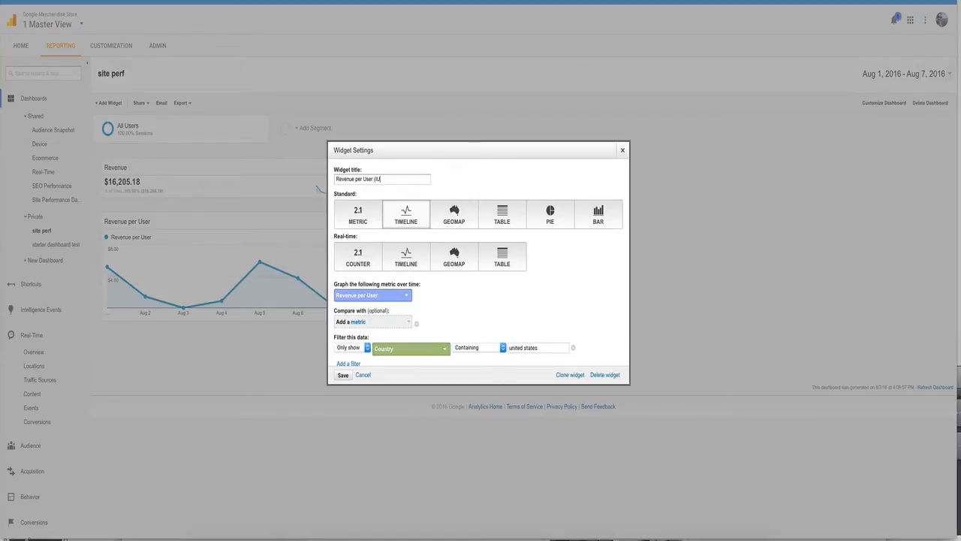
text(nited States)
click(343, 376)
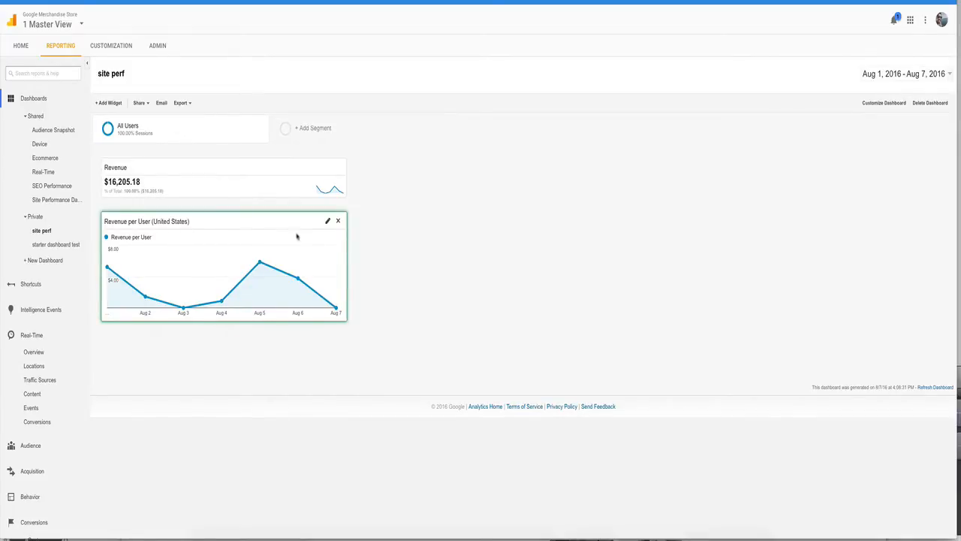
Step: Start a new standard pie chart widget on the site perf dashboard that shows the % Exit metric
click(109, 103)
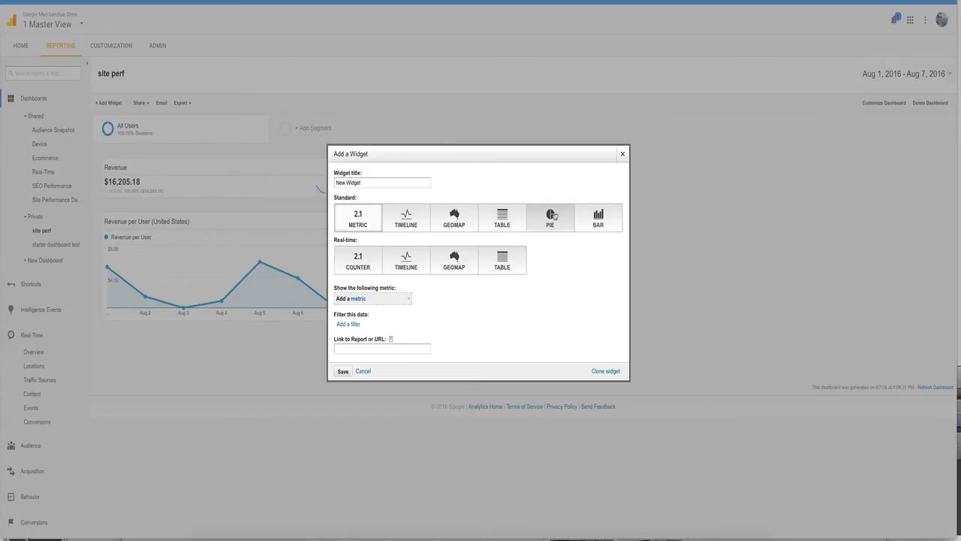
click(552, 217)
click(389, 302)
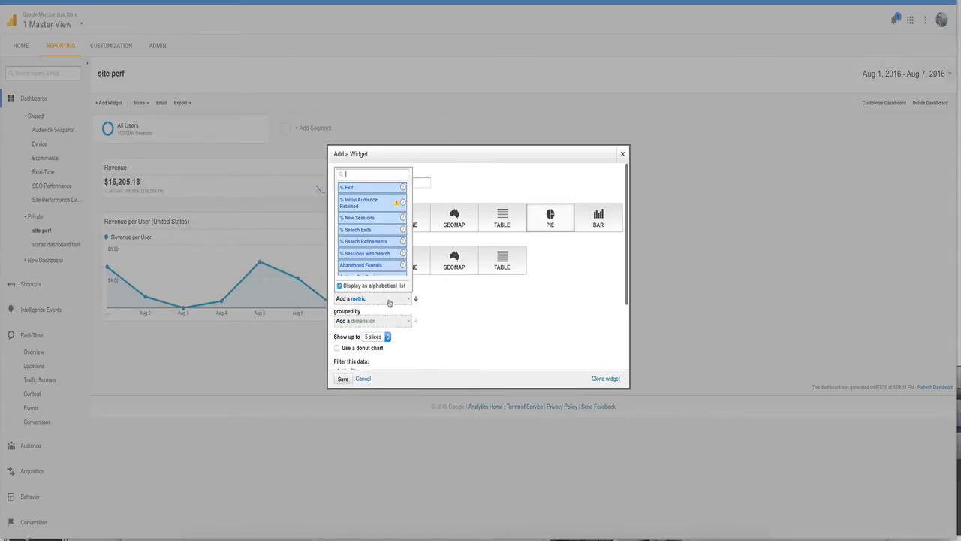
scroll(378, 248, down, 4)
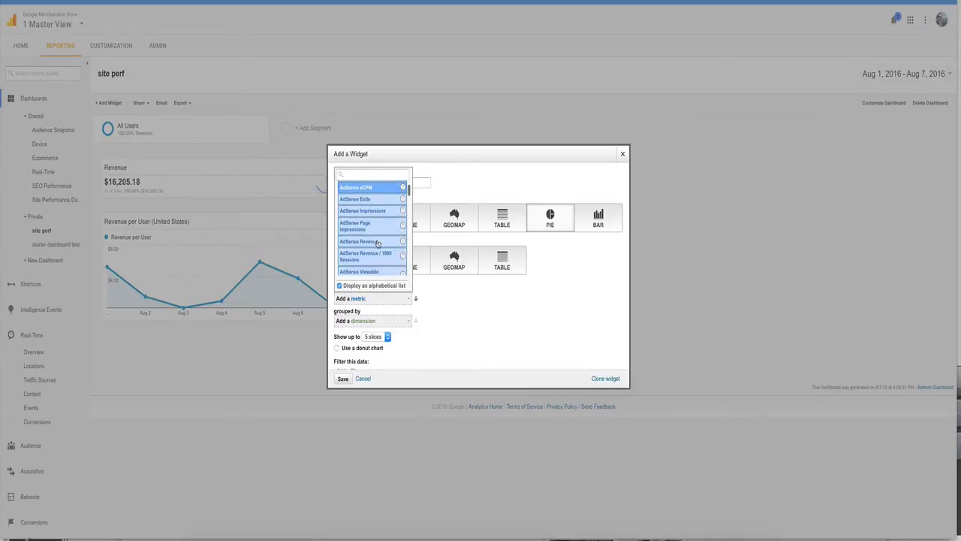
scroll(378, 243, up, 5)
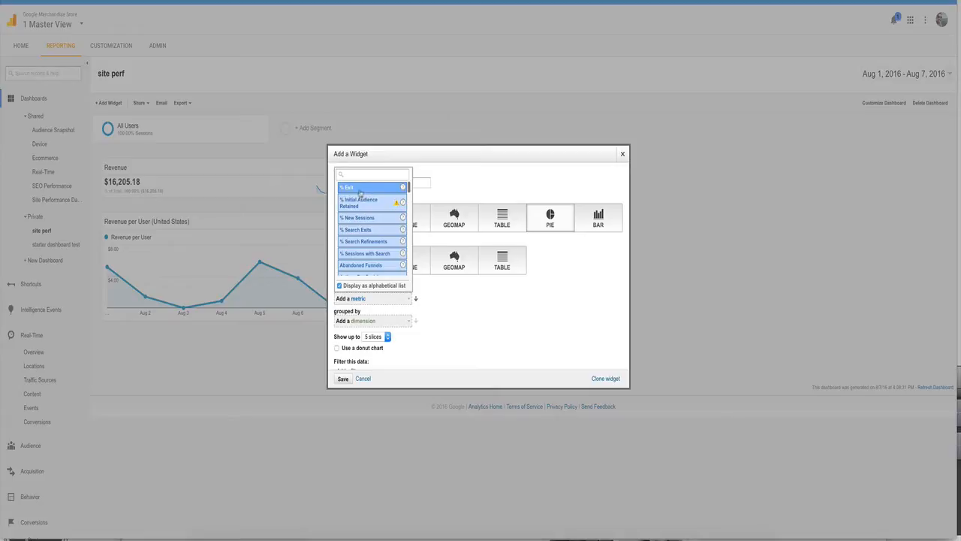
key(Escape)
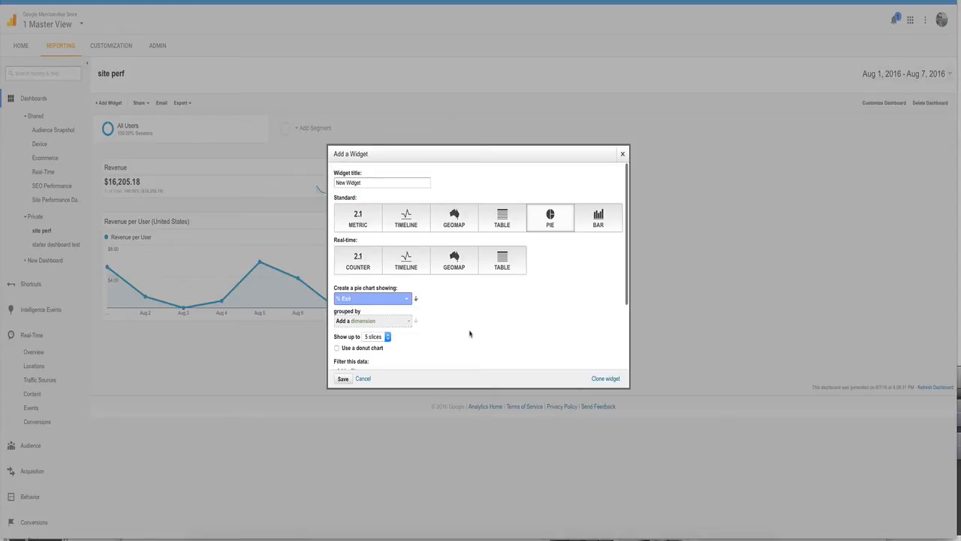
Step: Try to save the % Exit pie chart widget without choosing a grouping dimension
click(392, 326)
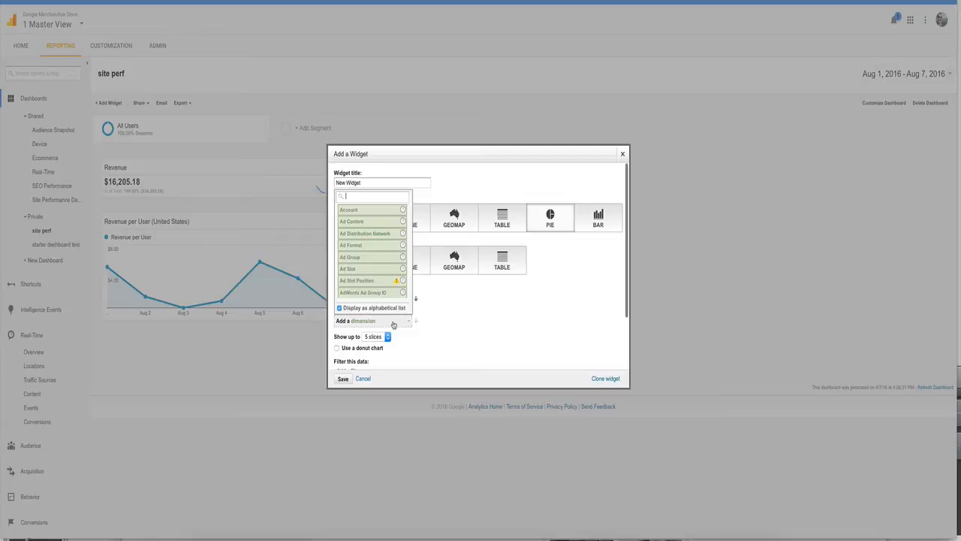
click(475, 323)
scroll(474, 323, down, 1)
scroll(475, 323, down, 2)
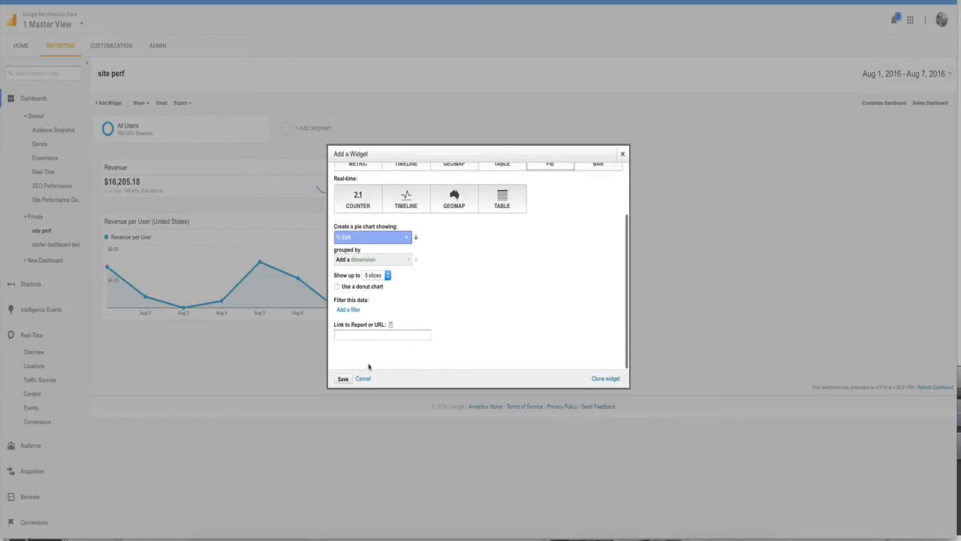
click(342, 379)
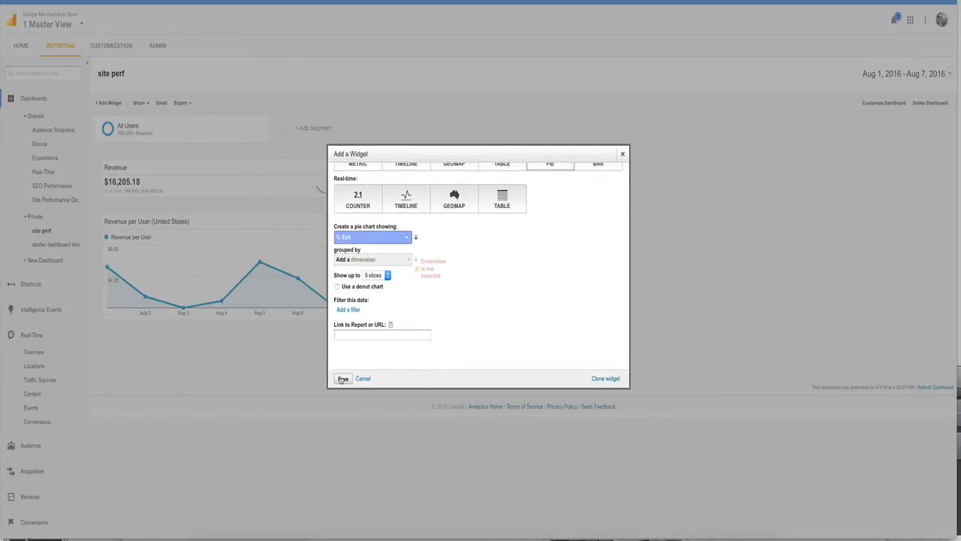
Step: Group the % Exit pie chart by Medium and save the widget to the dashboard
click(373, 259)
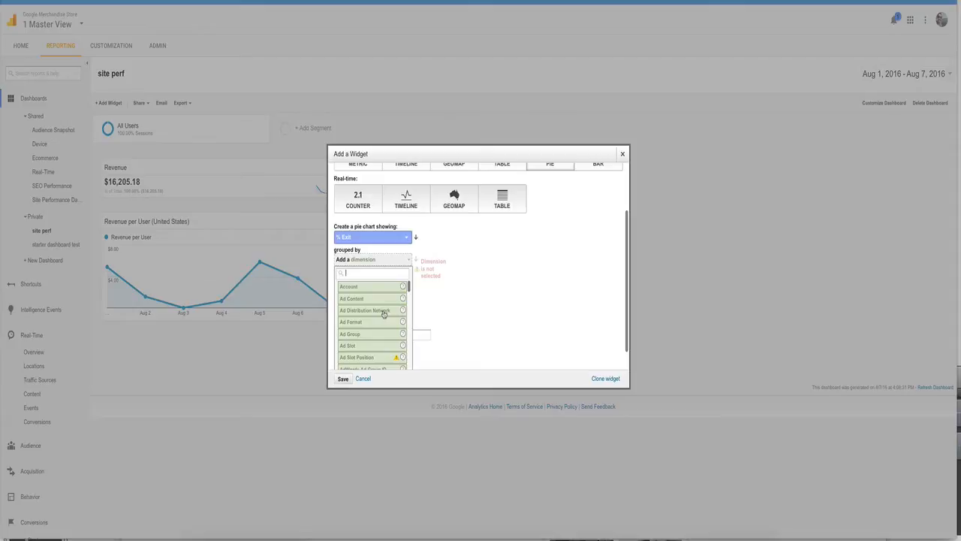
scroll(384, 314, down, 10)
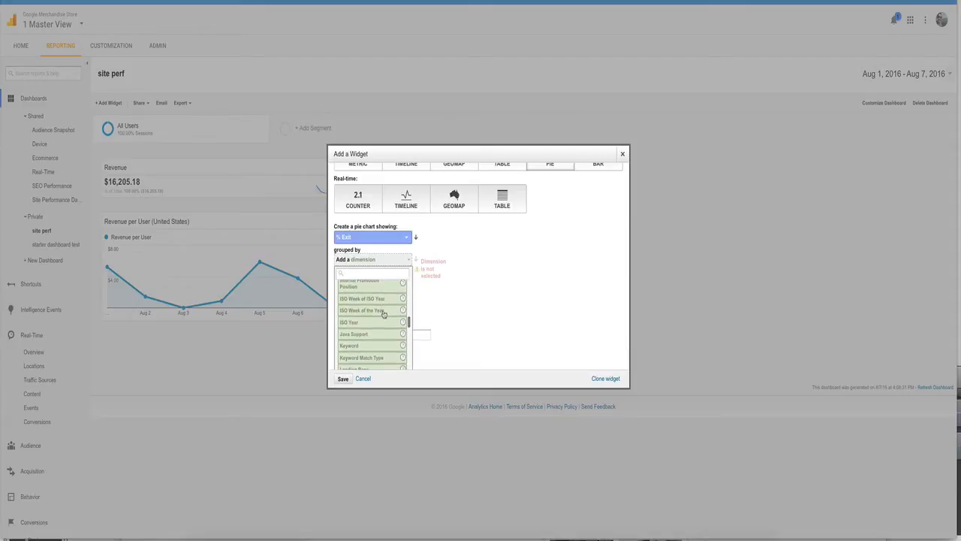
scroll(384, 314, down, 3)
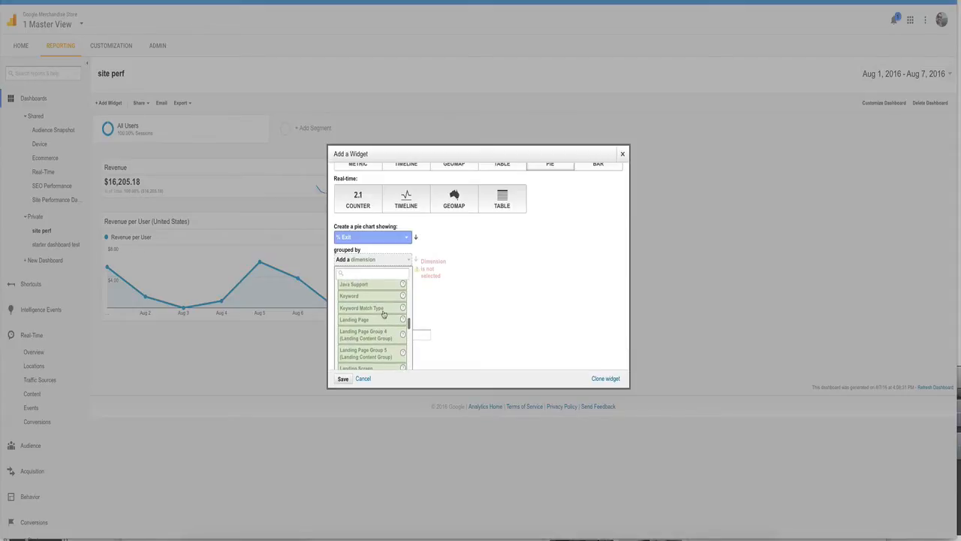
scroll(384, 314, down, 5)
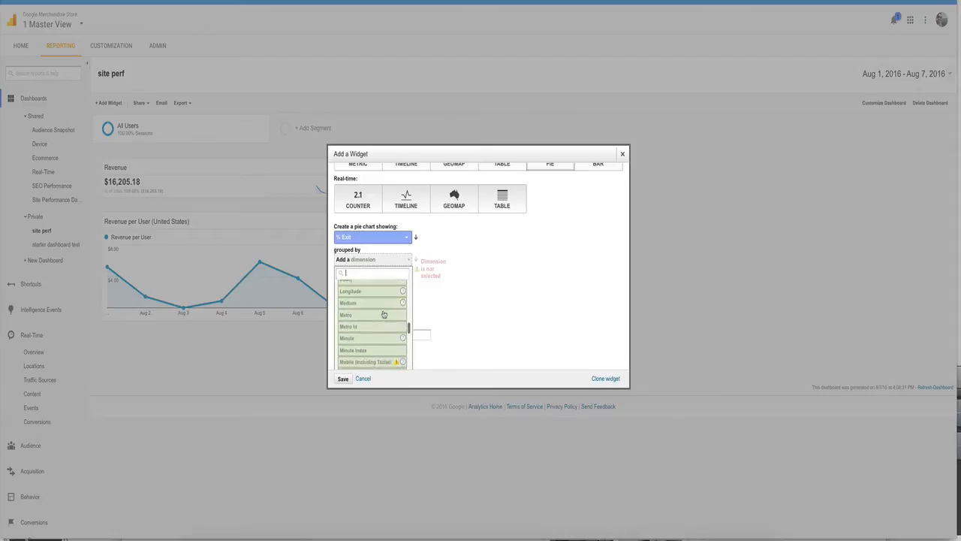
scroll(384, 314, down, 1)
click(374, 298)
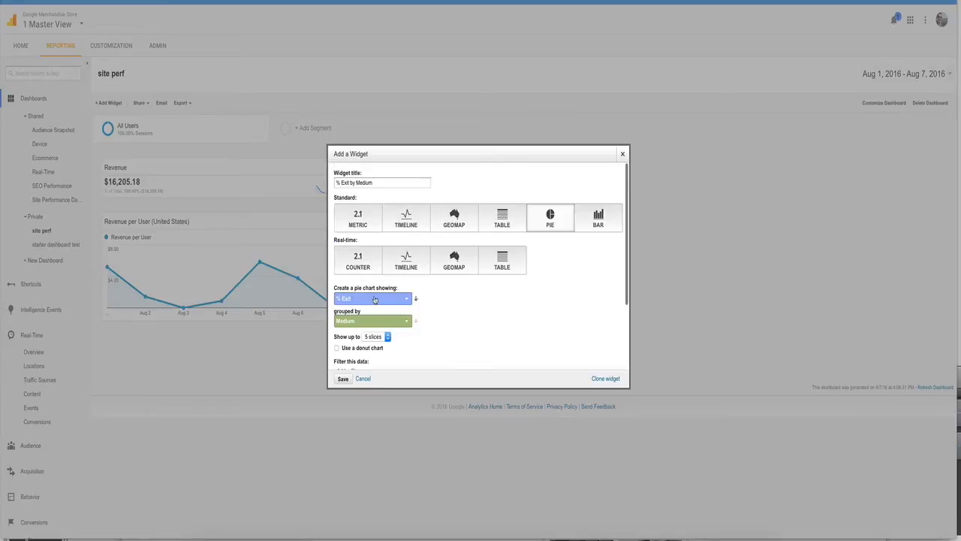
scroll(462, 313, down, 2)
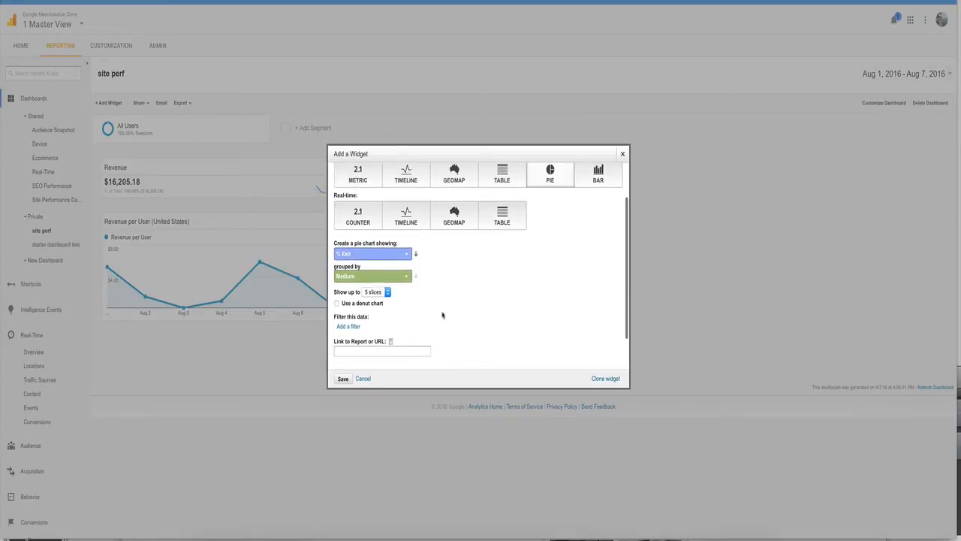
click(342, 380)
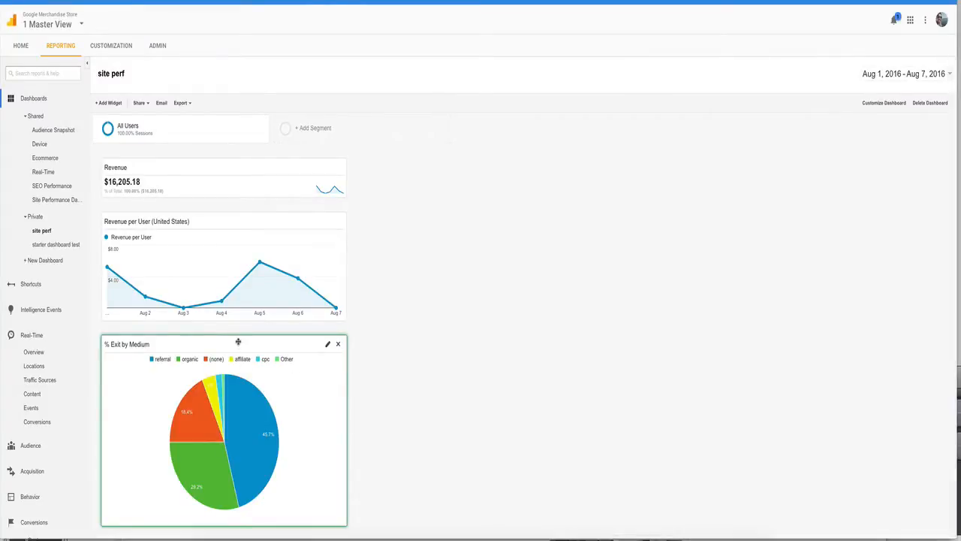
Step: Move the % Exit by Medium widget to the second dashboard column and inspect its referral and organic slices
drag(238, 341, 530, 159)
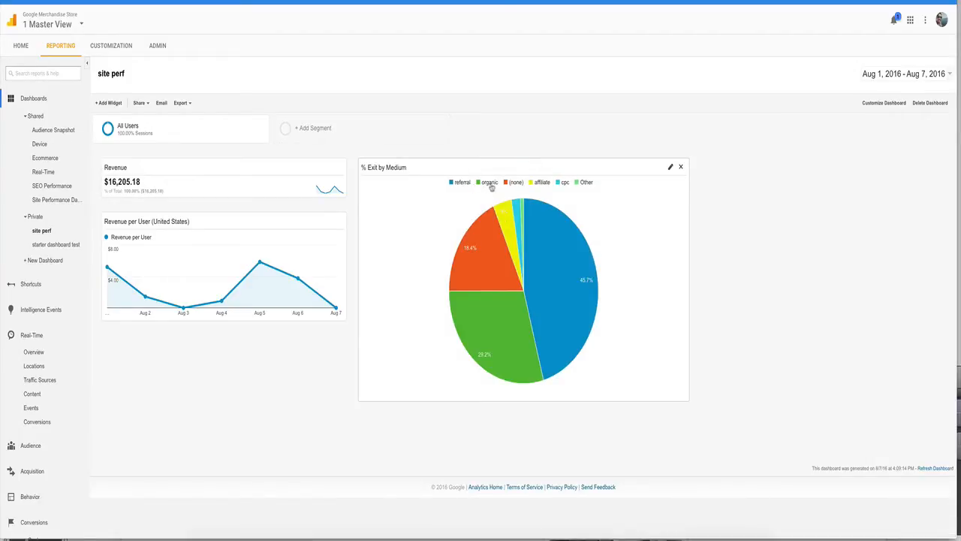
mouse_move(564, 250)
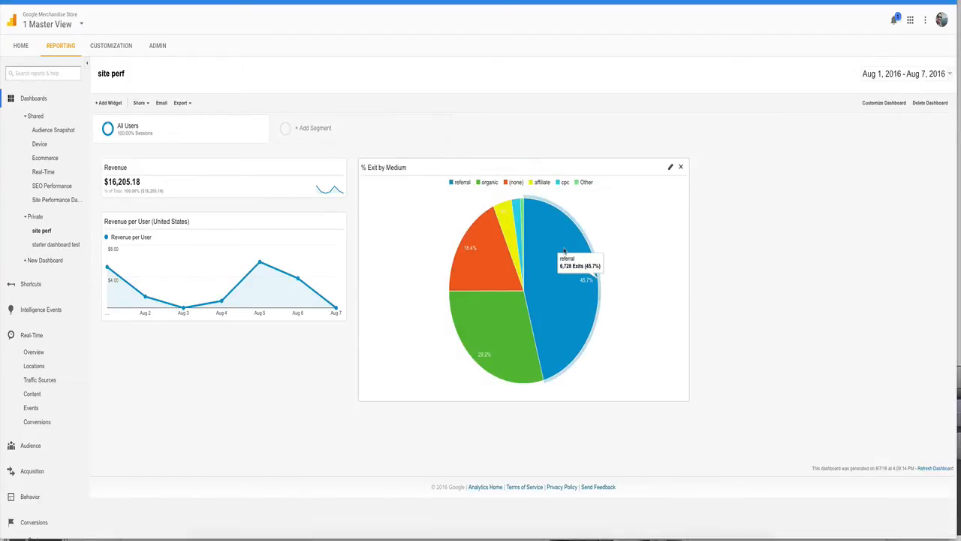
mouse_move(462, 271)
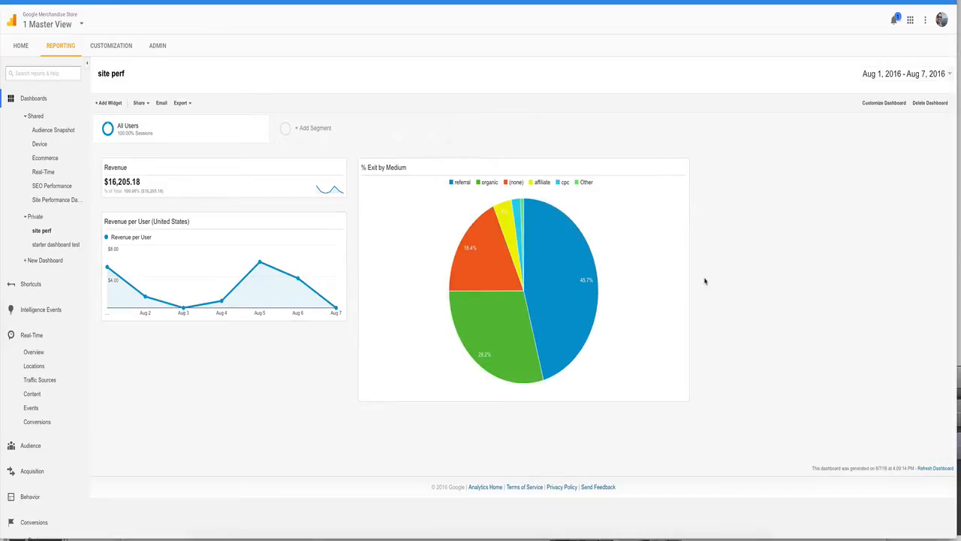
Step: Start a new standard bar chart widget on the dashboard that shows the % New Sessions metric
click(110, 103)
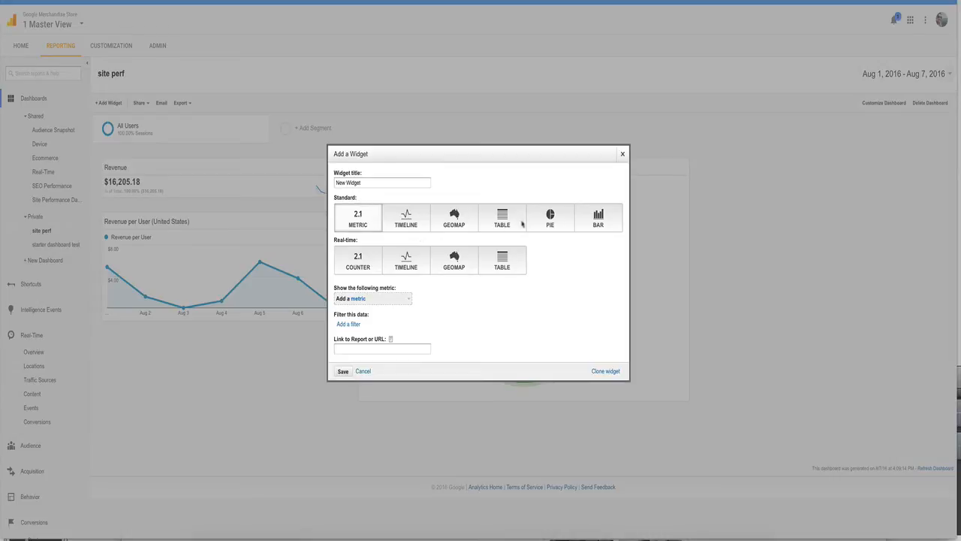
click(595, 219)
click(396, 298)
scroll(368, 344, down, 2)
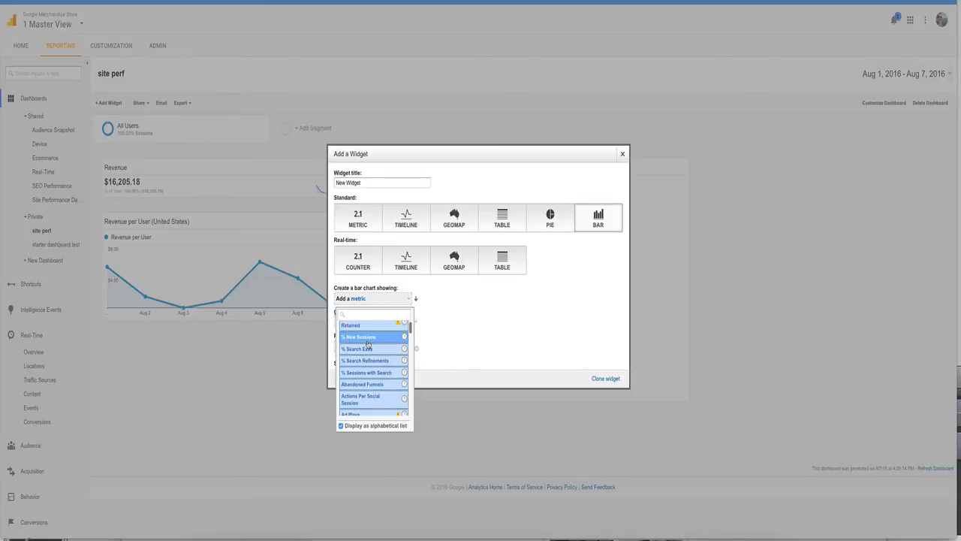
key(Escape)
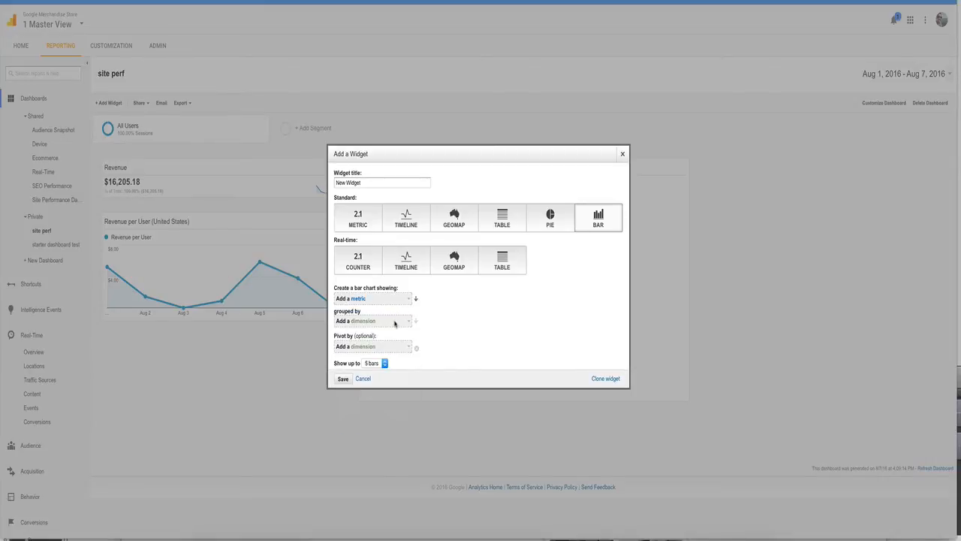
Step: Group the % New Sessions bar chart by Device Category and save the widget with the default chart options
click(395, 321)
scroll(383, 390, down, 5)
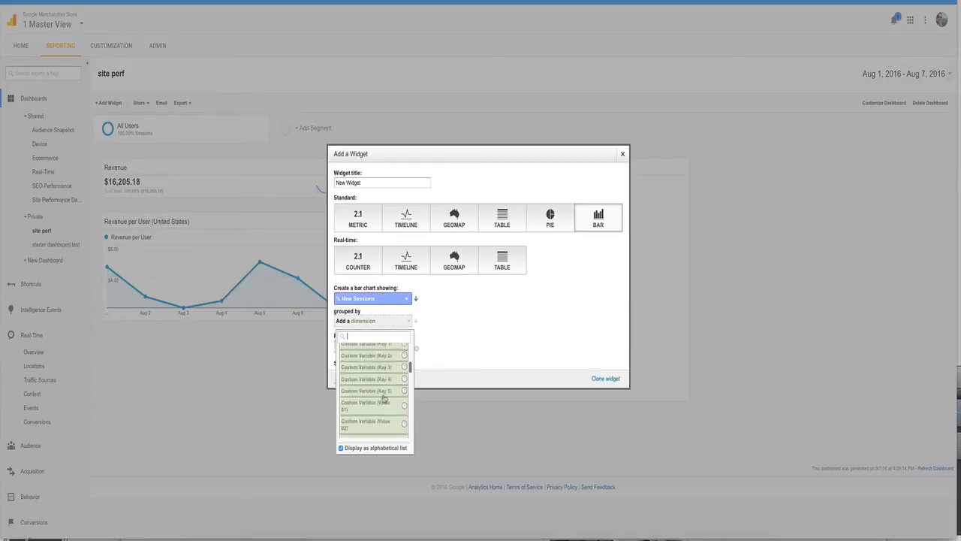
scroll(384, 398, down, 1)
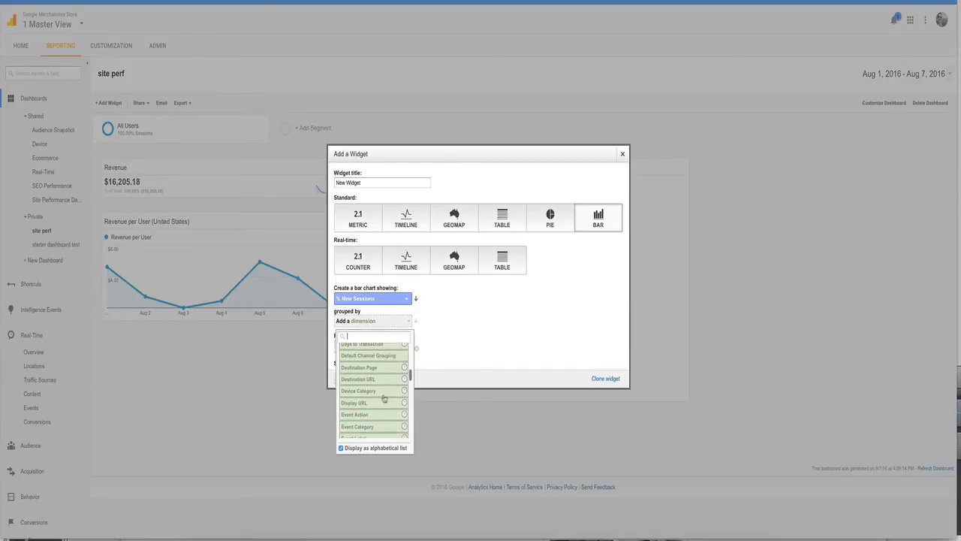
key(Escape)
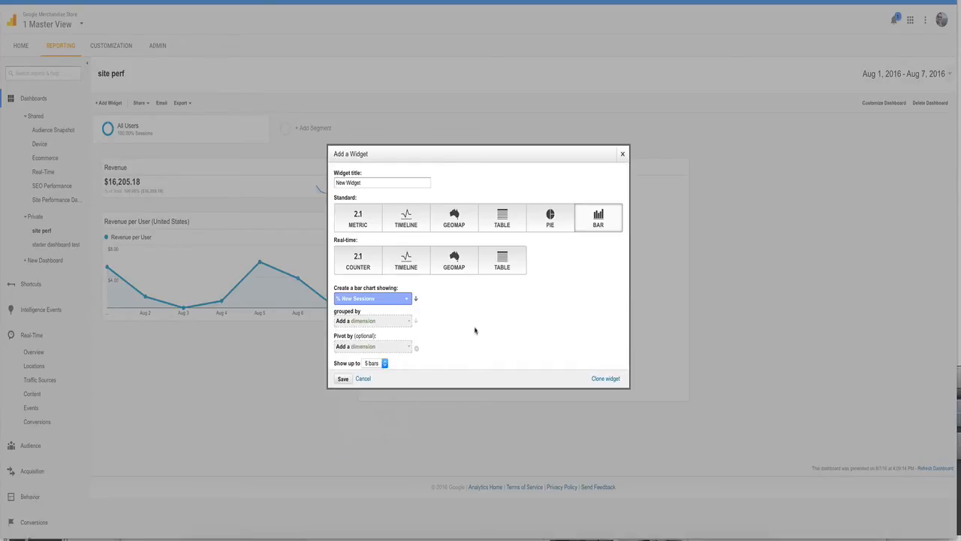
scroll(455, 355, down, 2)
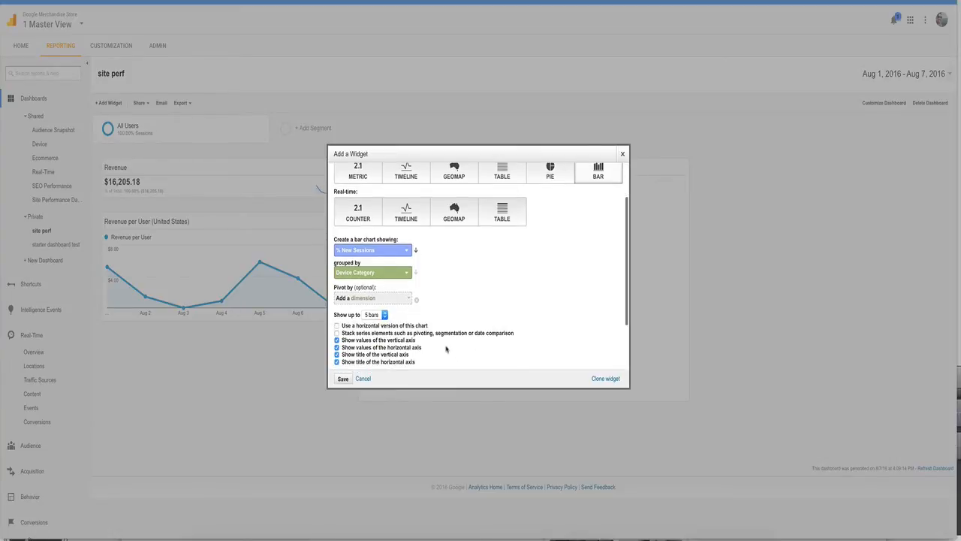
scroll(446, 349, down, 1)
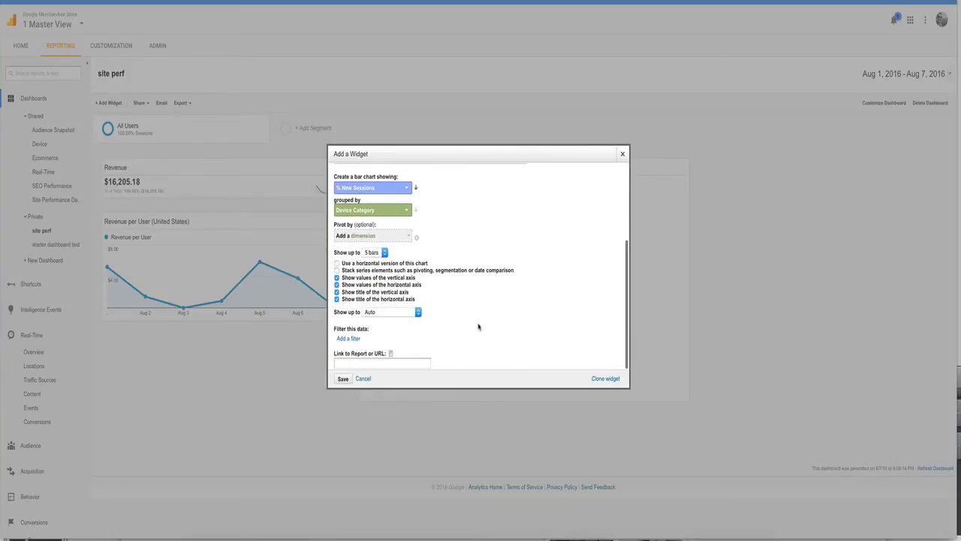
click(342, 380)
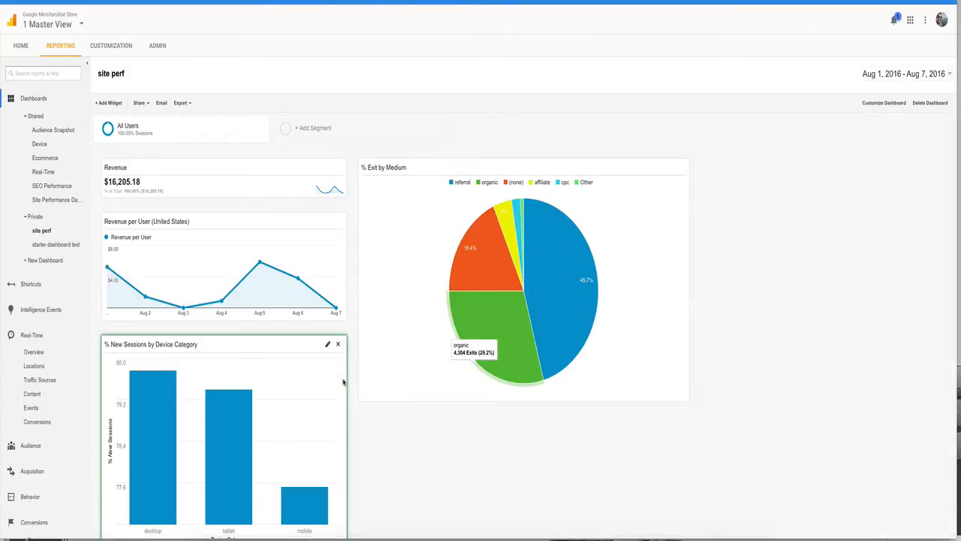
Step: Move the % New Sessions by Device Category widget to the third dashboard column, beside the pie chart
drag(282, 345, 943, 102)
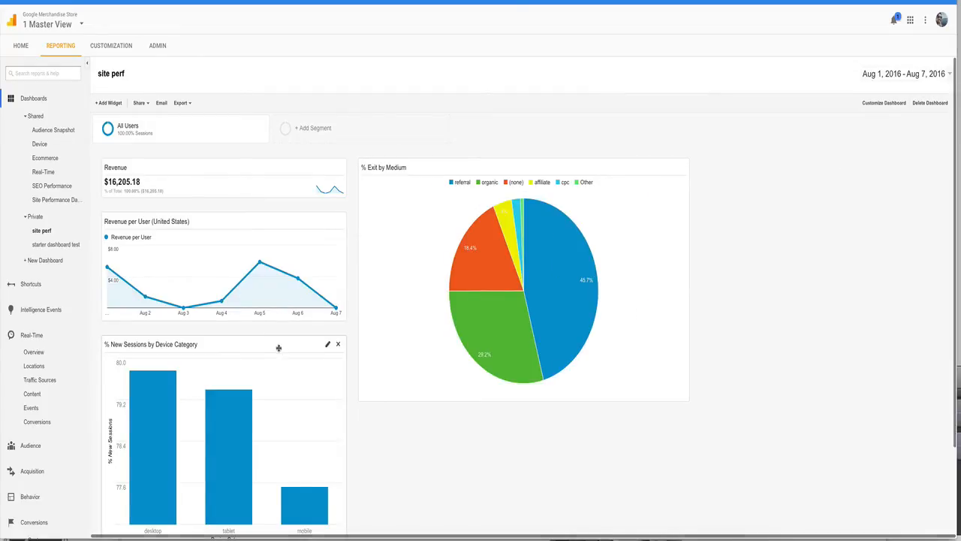
drag(278, 348, 883, 173)
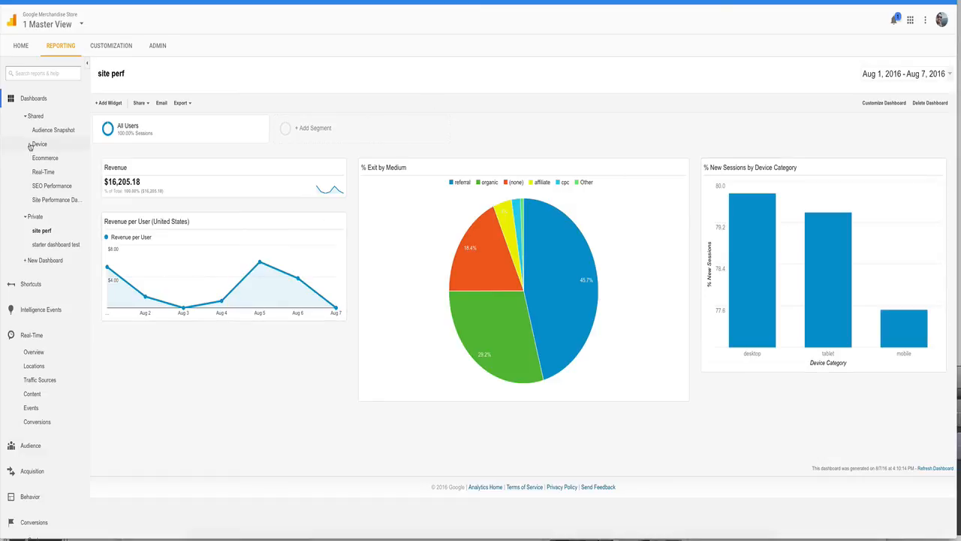
Step: Open the shared Ecommerce dashboard
click(44, 159)
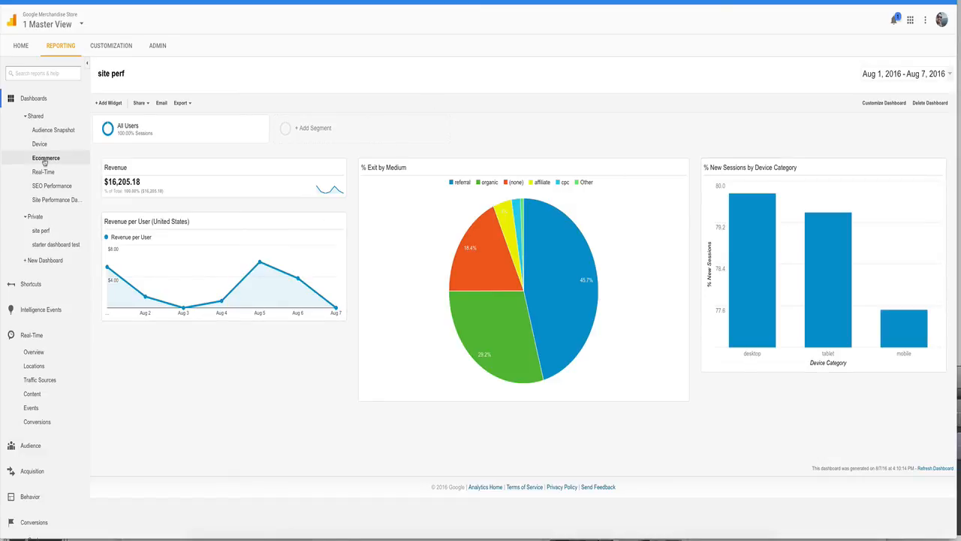